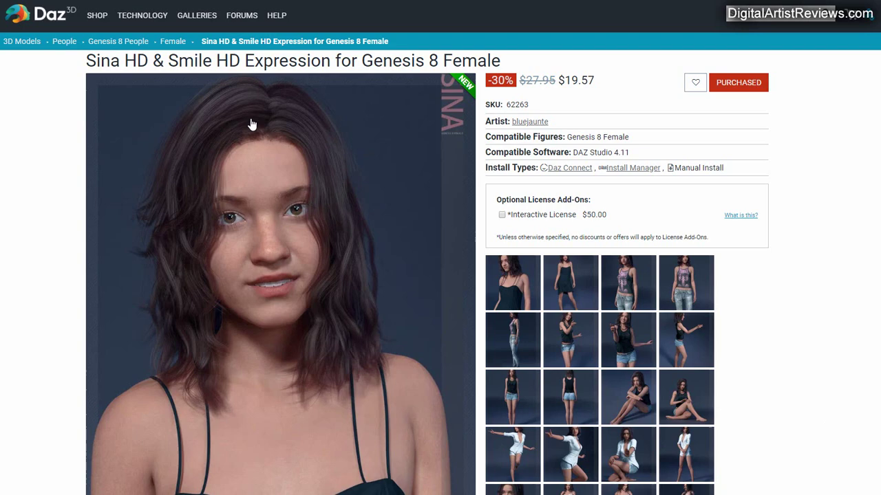
Review the Sina HD & Smile HD Expression product page, including its details, included presets and notes
scroll(785, 401, down, 1)
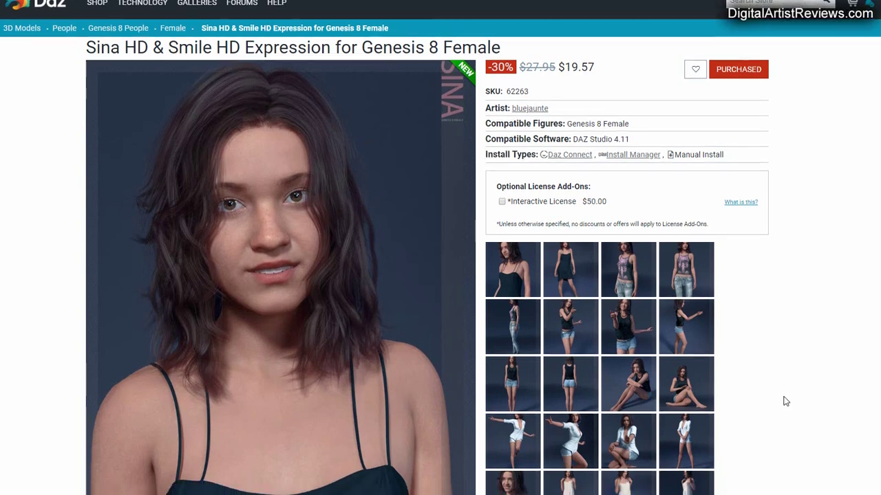
scroll(786, 401, down, 5)
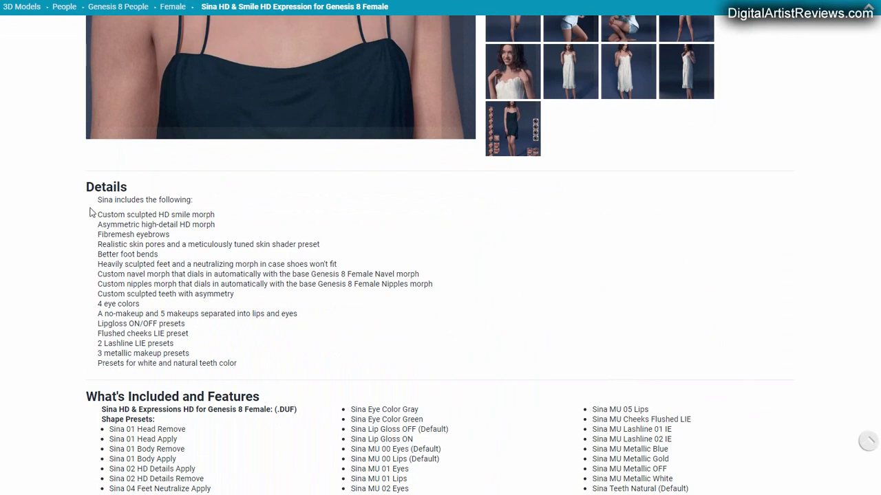
mouse_move(98, 214)
mouse_down()
mouse_move(206, 294)
mouse_move(258, 361)
mouse_up()
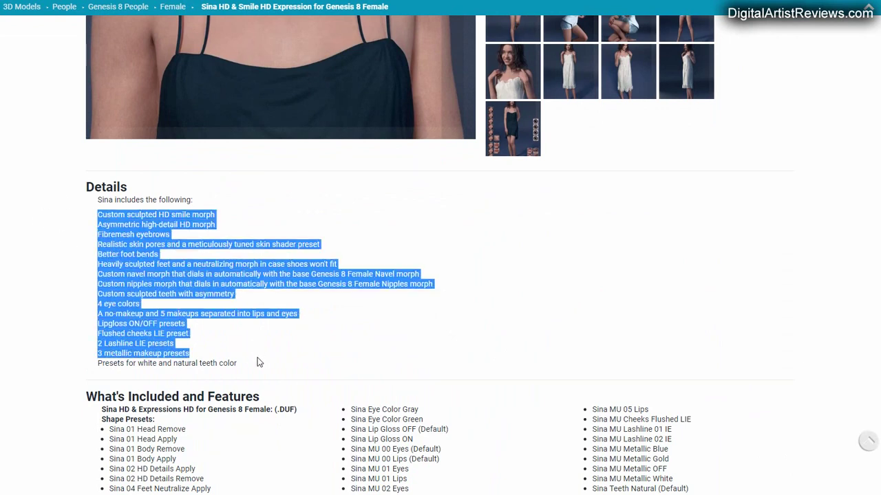
click(55, 370)
scroll(56, 369, down, 3)
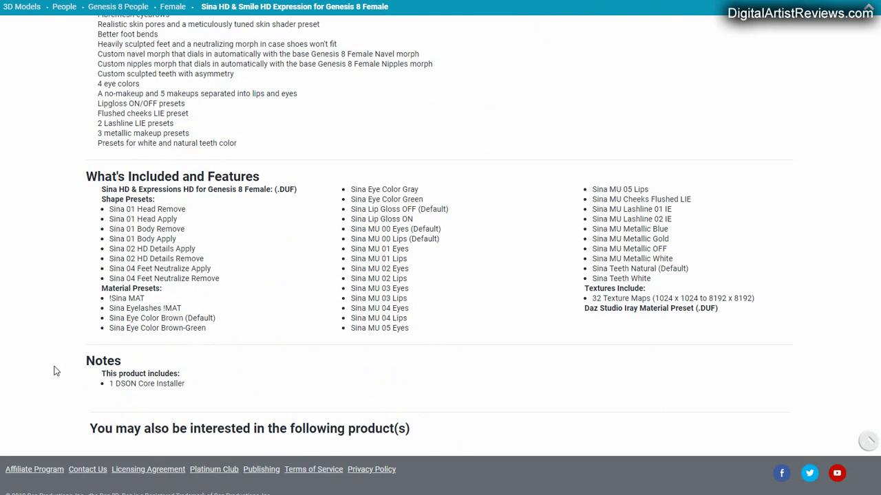
scroll(55, 371, up, 9)
scroll(54, 367, up, 1)
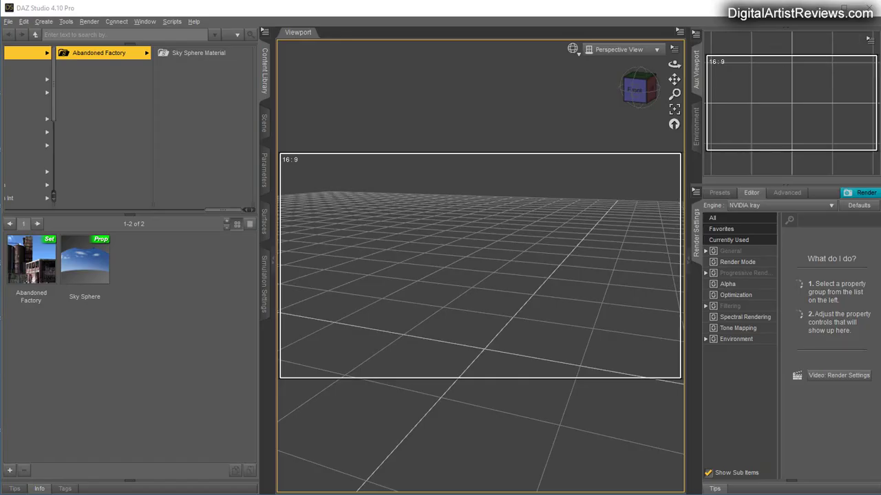
In DAZ Studio, load the BJ Sina character from the Genesis 8 Female characters in My DAZ 3D Library
drag(220, 209, 5, 210)
click(138, 66)
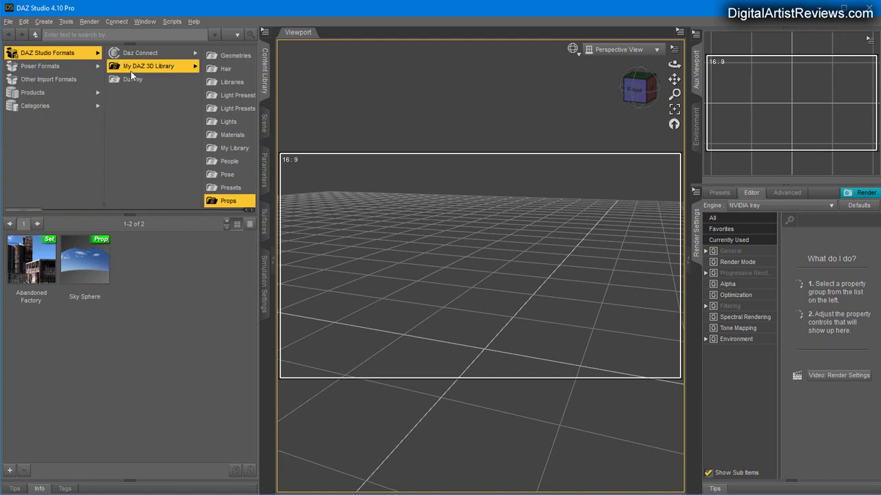
click(149, 166)
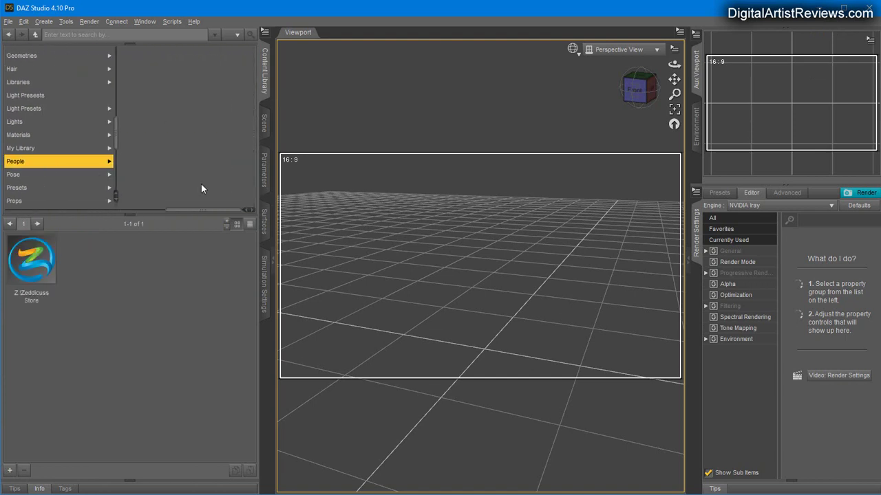
click(168, 159)
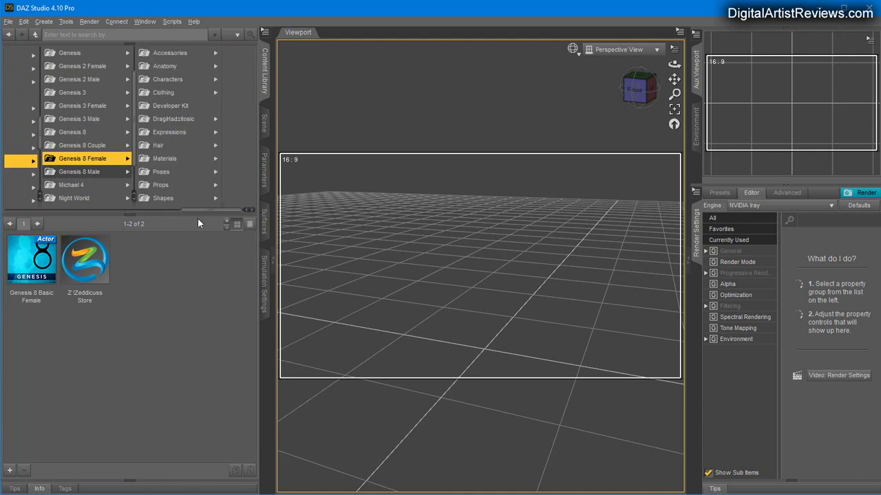
click(167, 79)
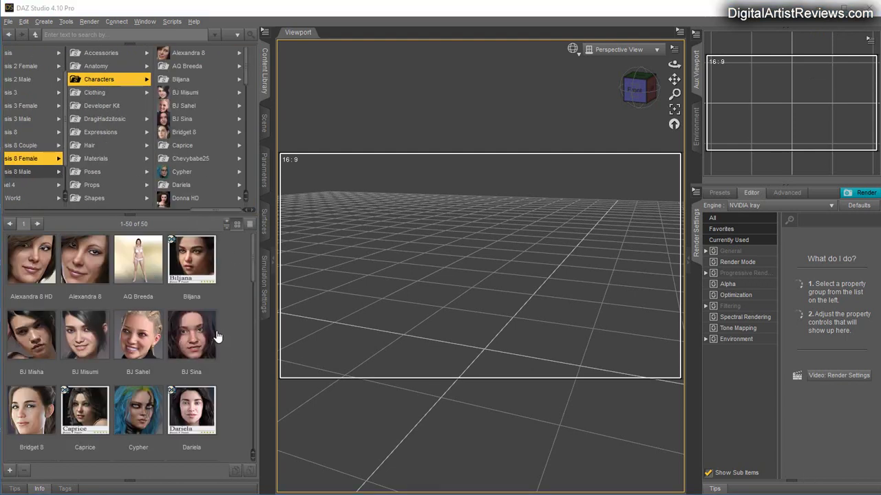
double_click(193, 346)
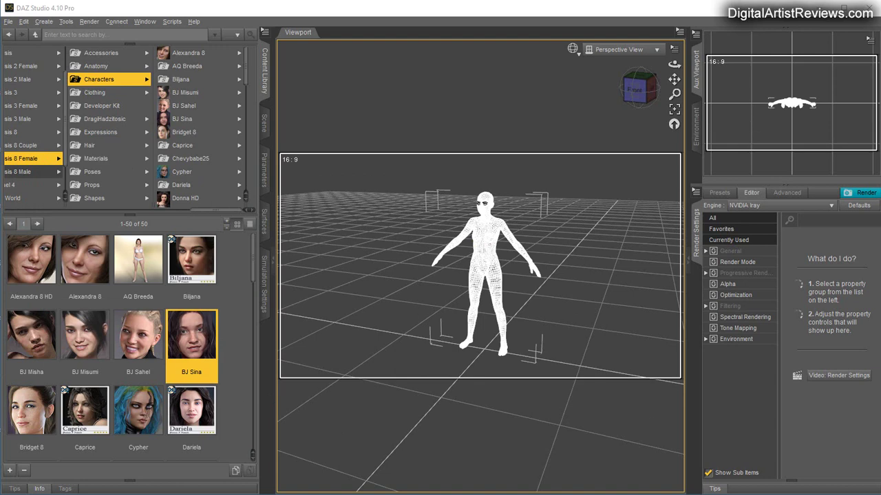
Look through BJ Sina's shape presets and Iray Materials folder, and check the figure's entry in the scene
click(182, 119)
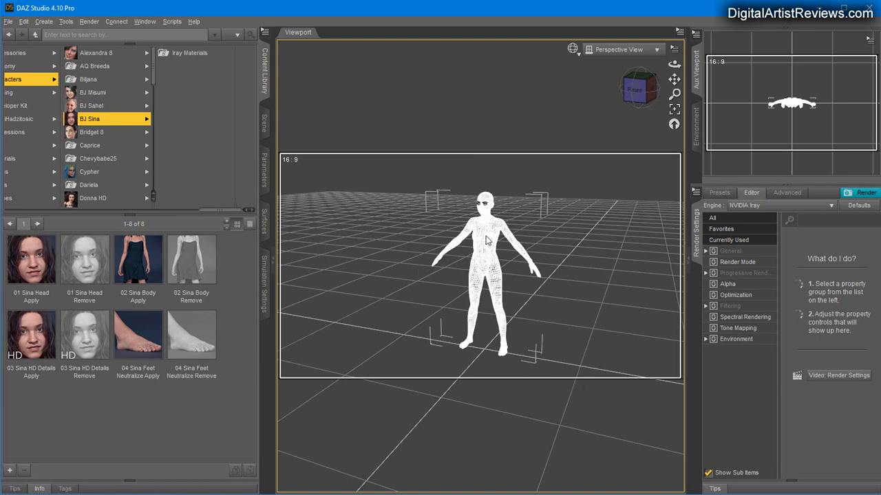
click(186, 53)
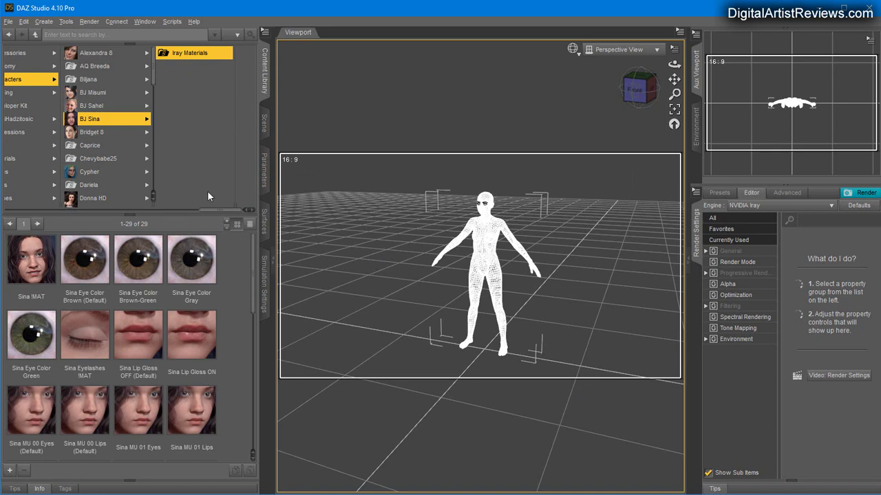
click(265, 121)
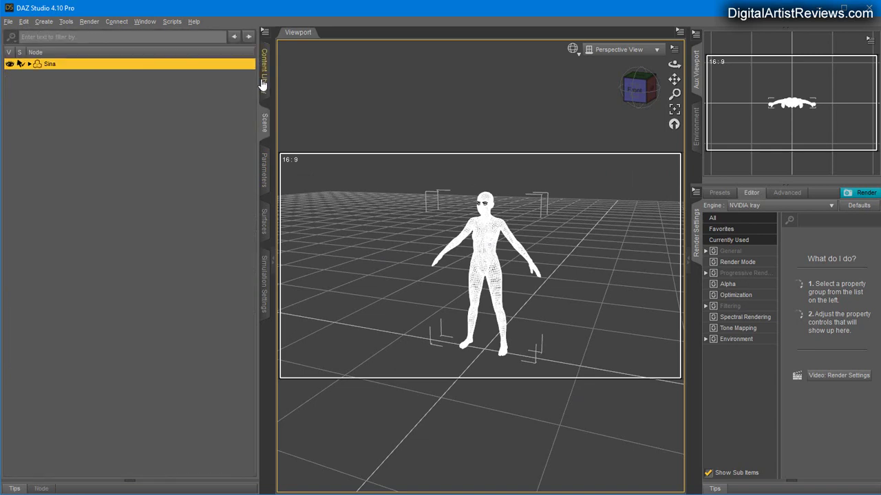
click(263, 81)
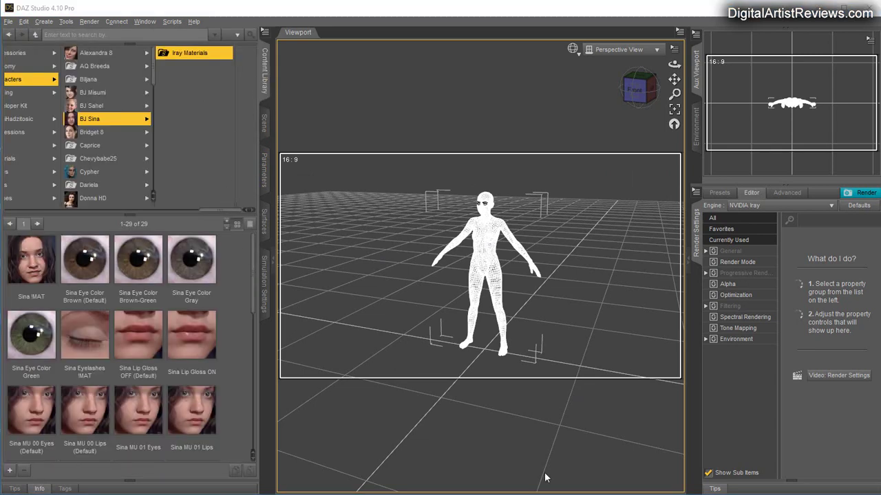
Browse Sina's Iray material presets for eye colors, eyelashes, lip gloss, makeup, lashlines, metallics and teeth
click(91, 342)
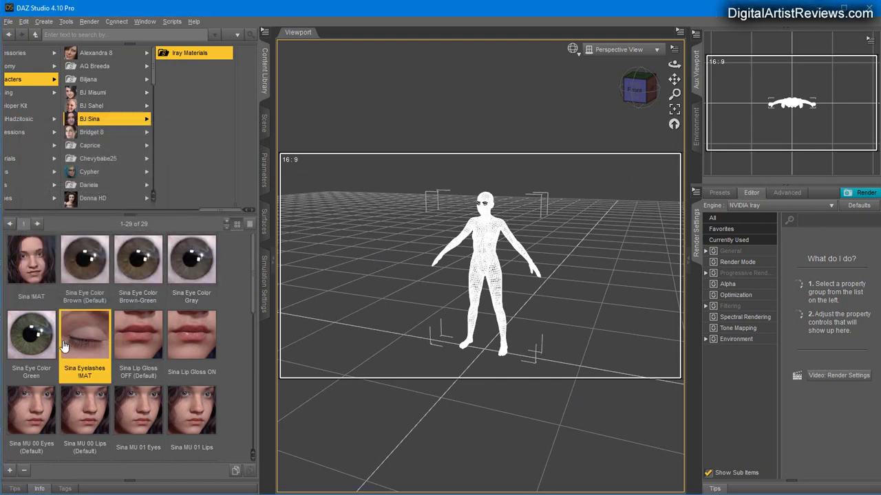
click(31, 336)
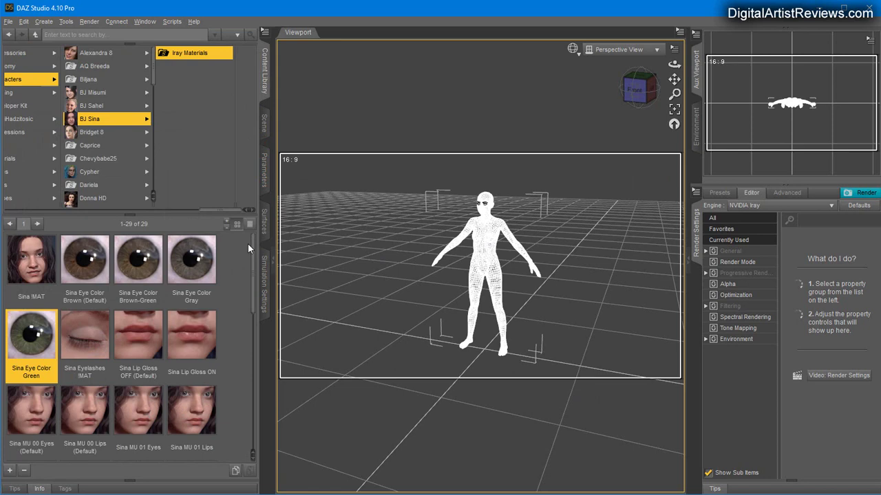
click(250, 262)
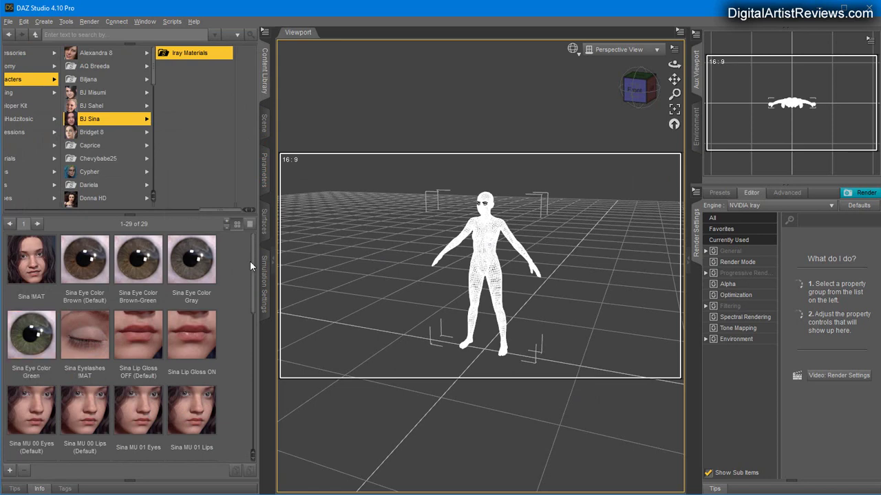
scroll(249, 284, down, 3)
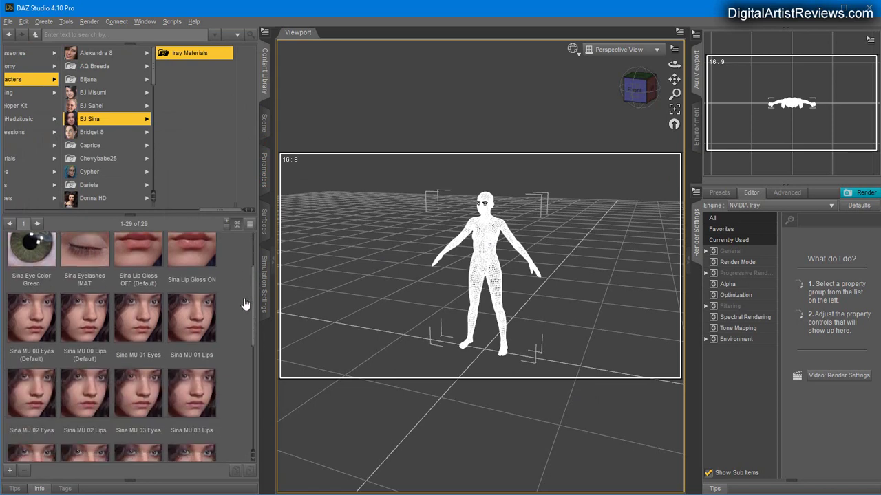
drag(249, 306, 251, 381)
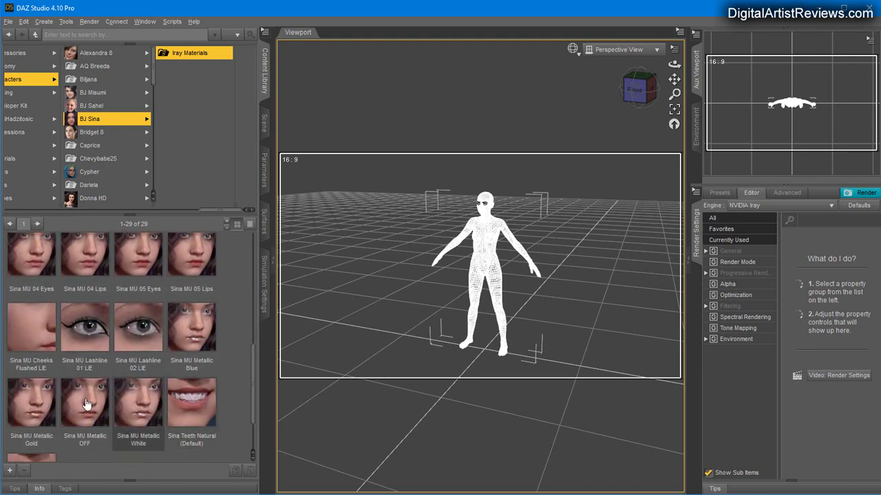
click(185, 335)
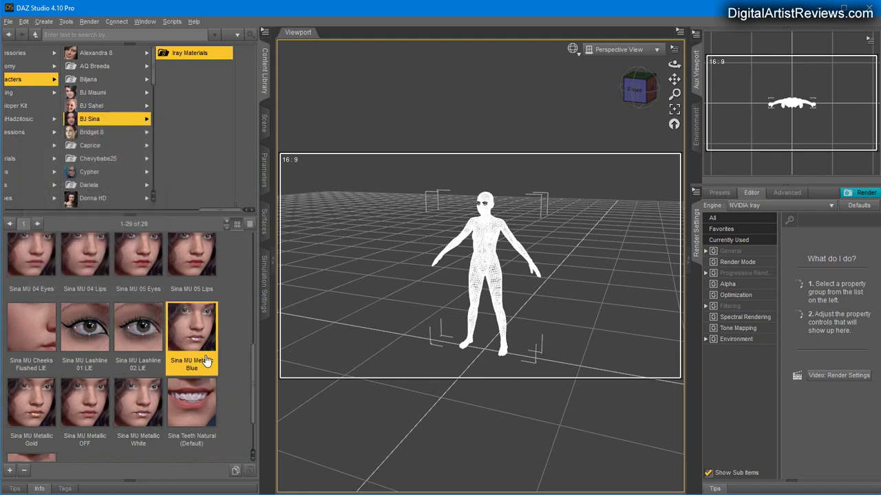
double_click(80, 337)
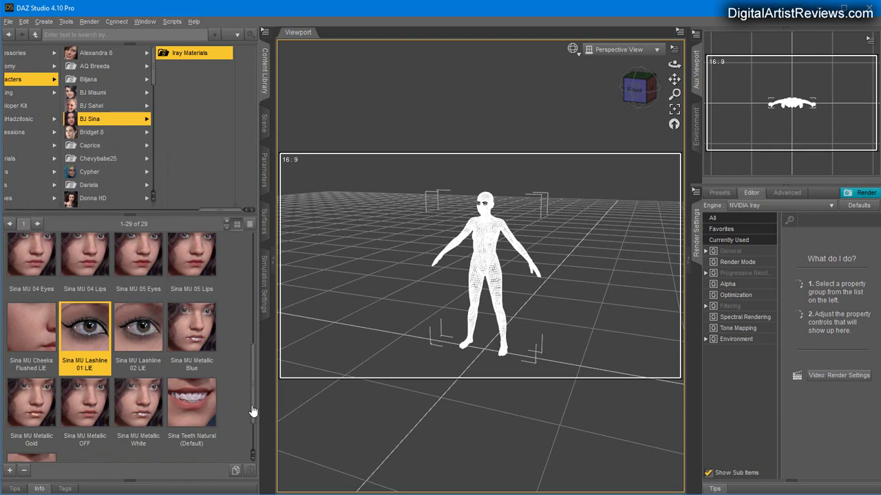
scroll(253, 390, down, 1)
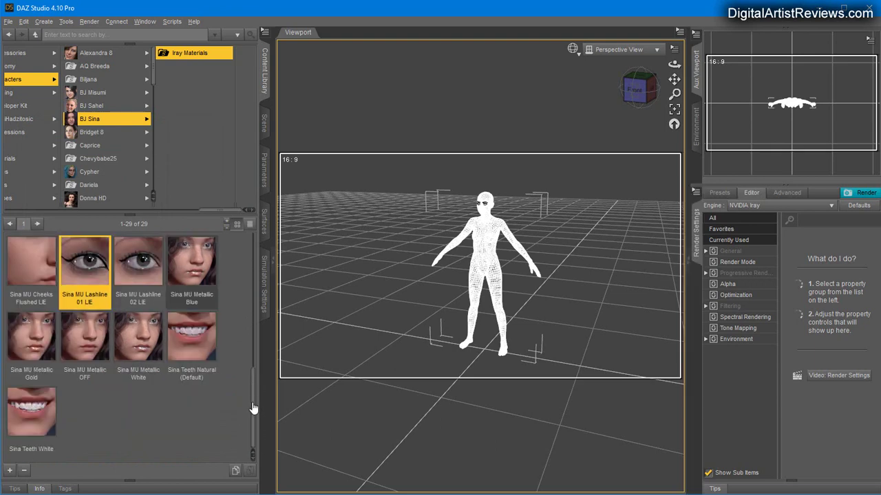
click(194, 343)
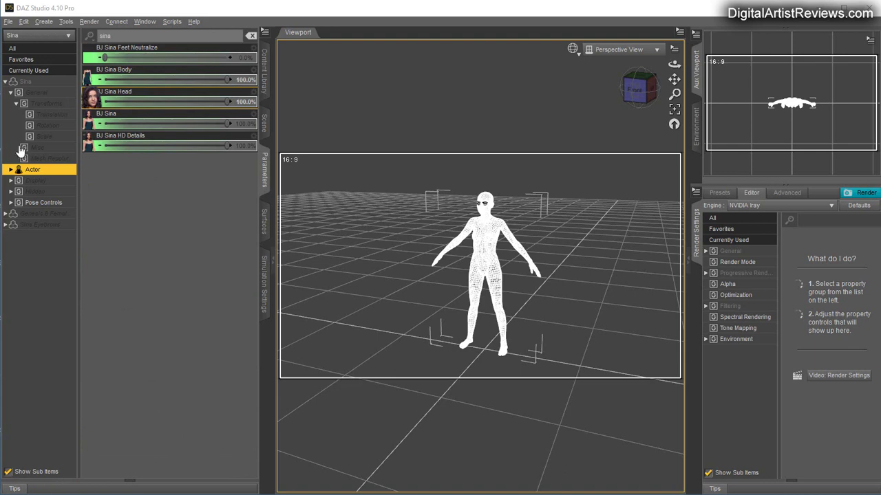
Examine the Sina figure's body, head, feet and HD details morph parameters
click(266, 132)
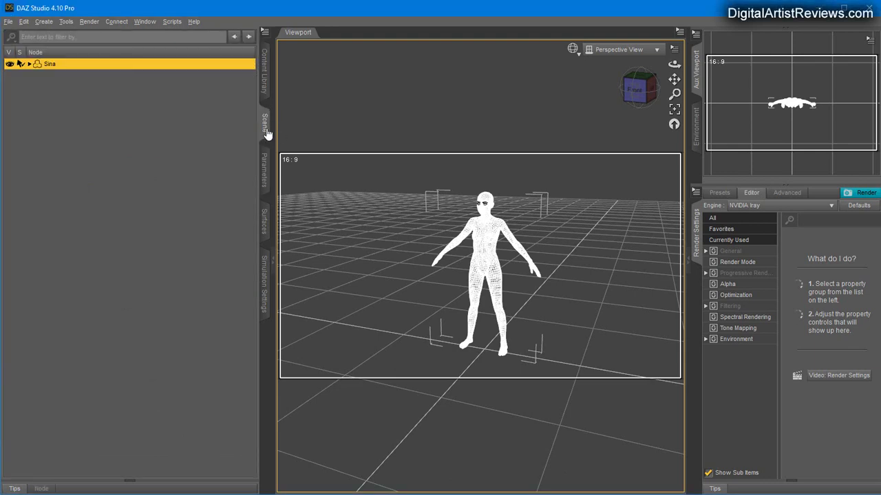
click(264, 168)
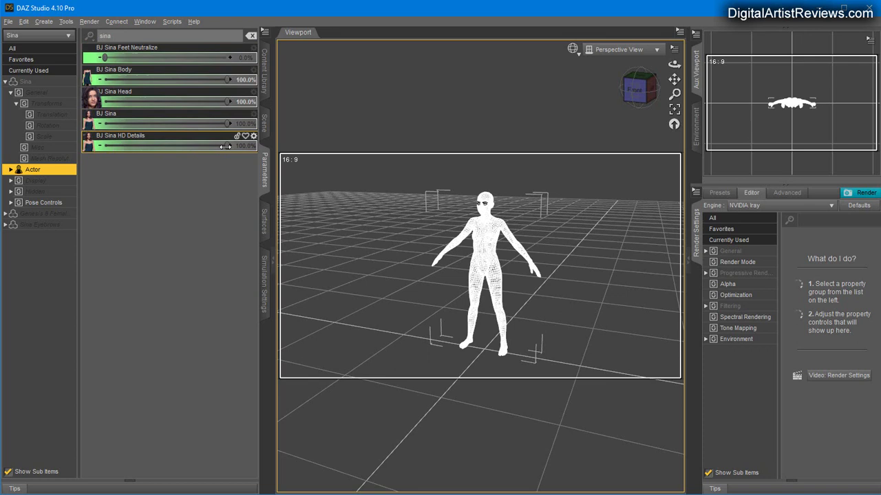
mouse_move(227, 147)
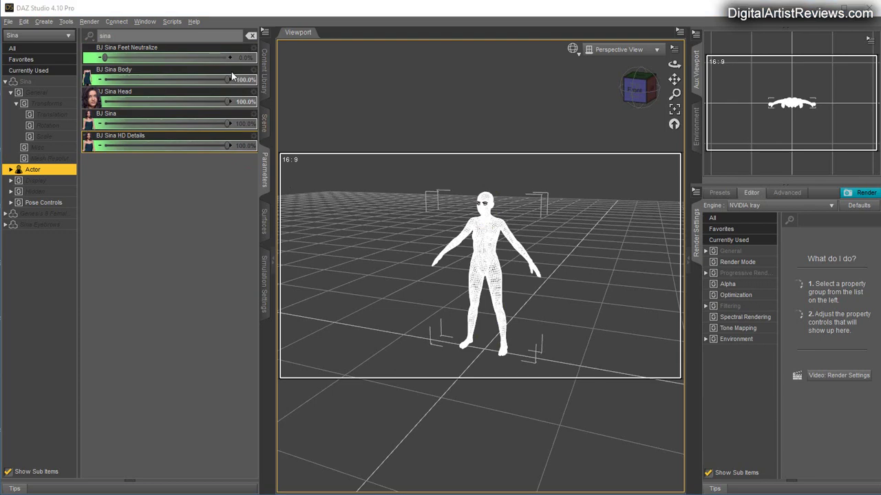
Add the One Piece Swimsuit from the Genesis 8 Female clothing to Sina and expand her node in the scene hierarchy
click(265, 123)
click(264, 82)
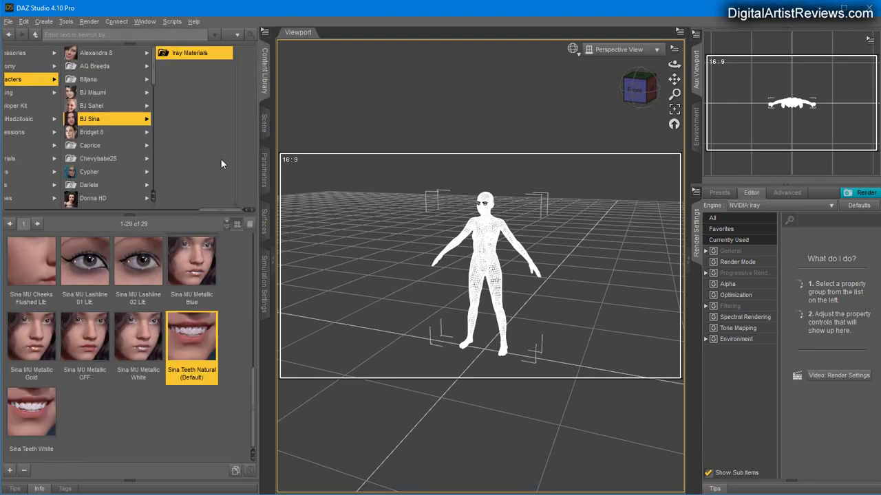
drag(218, 211, 146, 212)
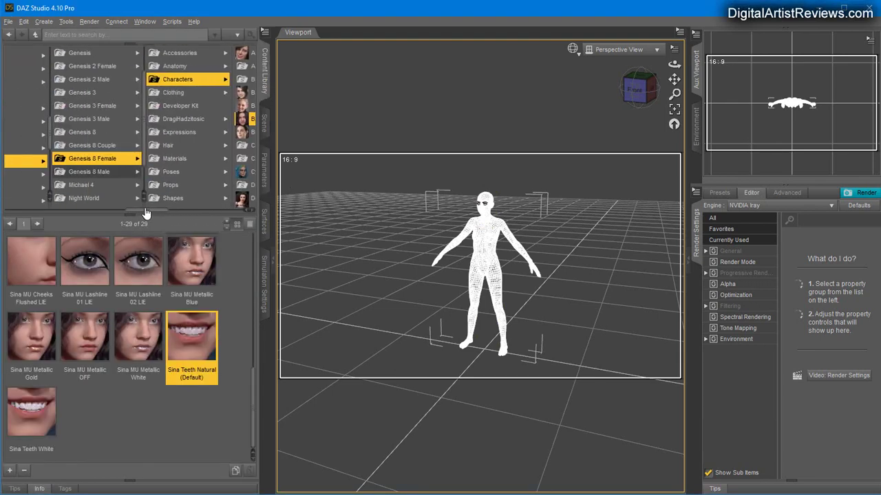
click(171, 95)
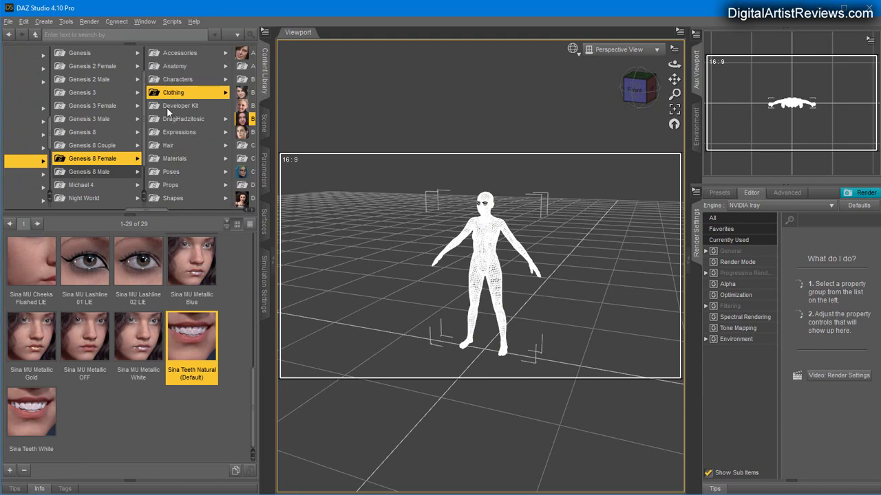
scroll(193, 152, down, 2)
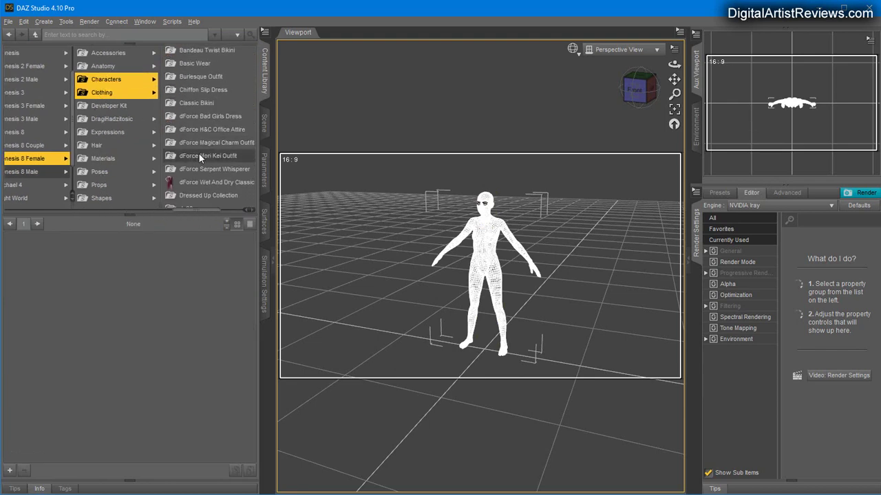
scroll(203, 175, down, 2)
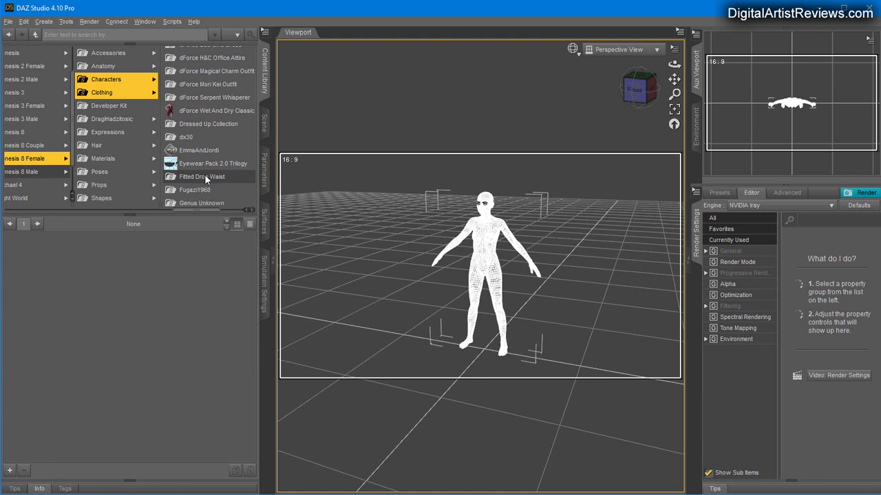
scroll(201, 175, down, 1)
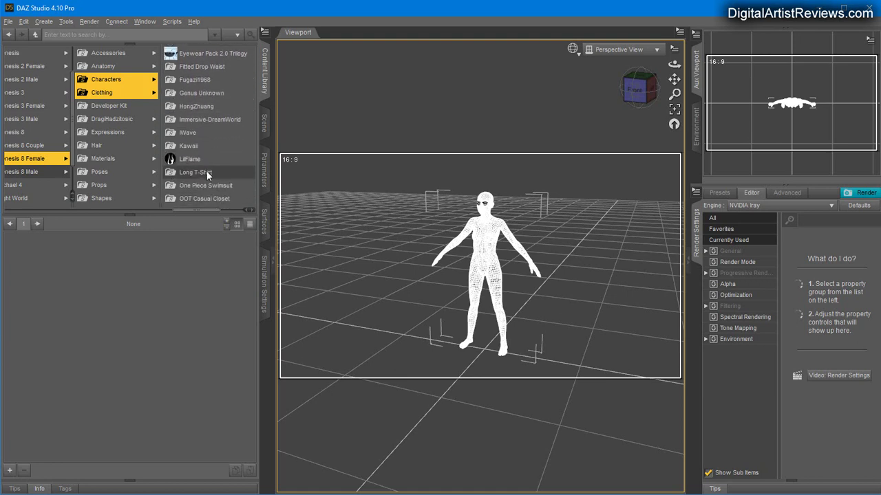
click(196, 185)
double_click(42, 253)
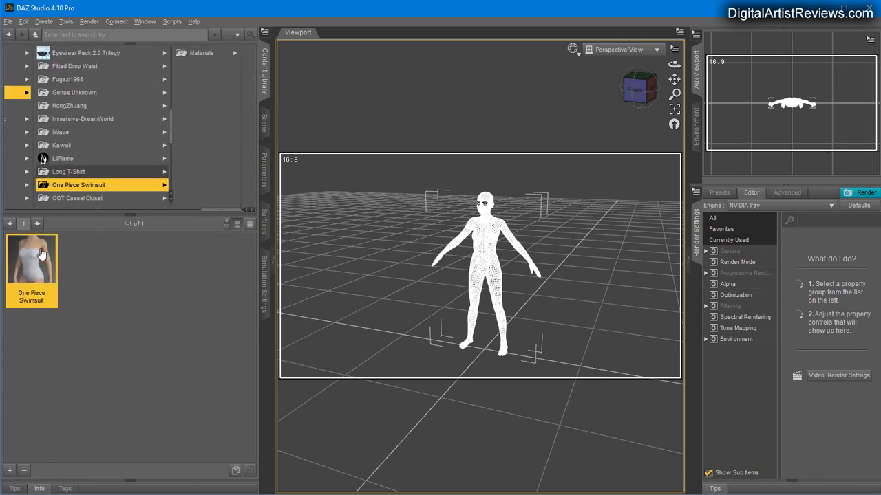
click(265, 124)
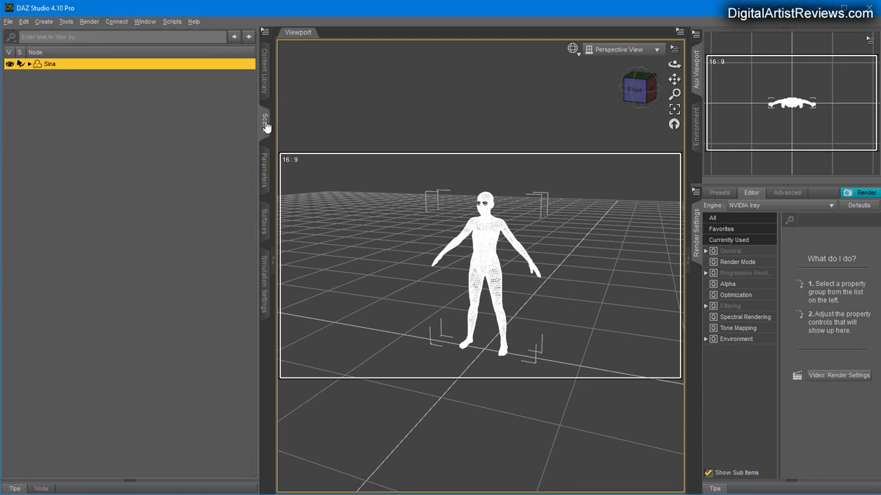
click(29, 64)
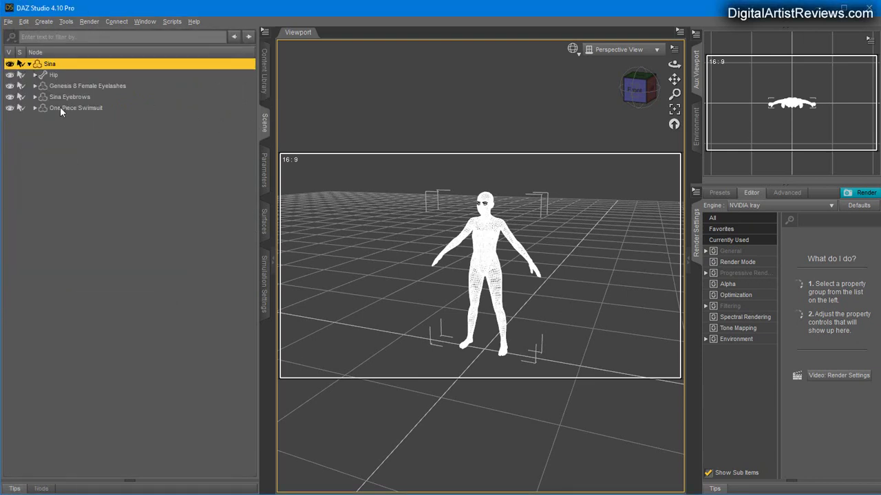
Apply the Kalea Kaila One Piece Iray material to Sina's One Piece Swimsuit
click(72, 108)
click(264, 63)
click(191, 57)
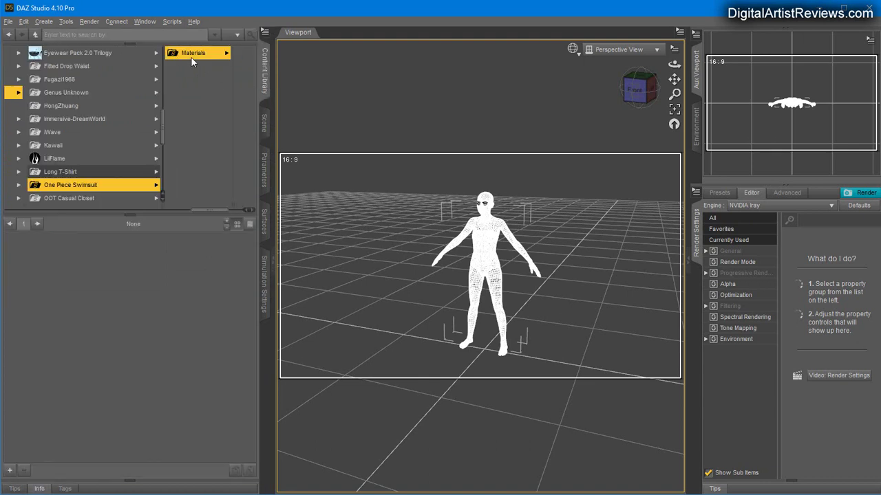
click(210, 66)
double_click(199, 263)
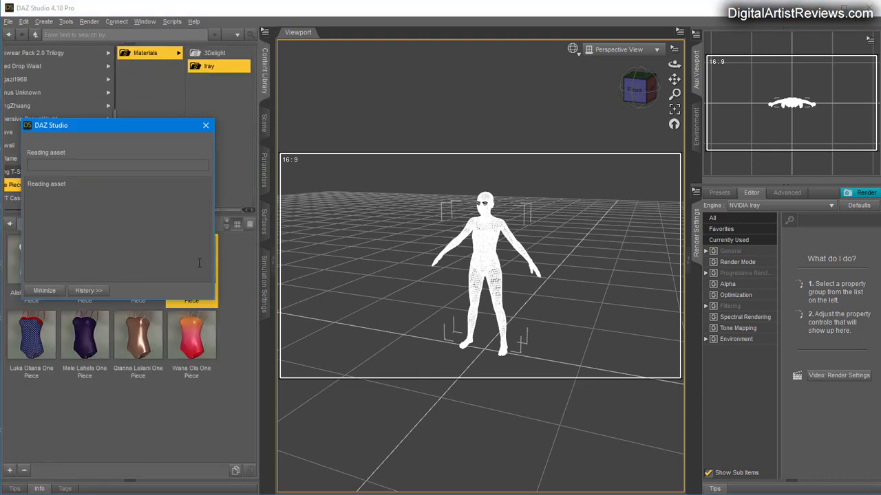
Add the OOT Hannah Hair for Genesis 8 Female to the Sina figure
click(265, 123)
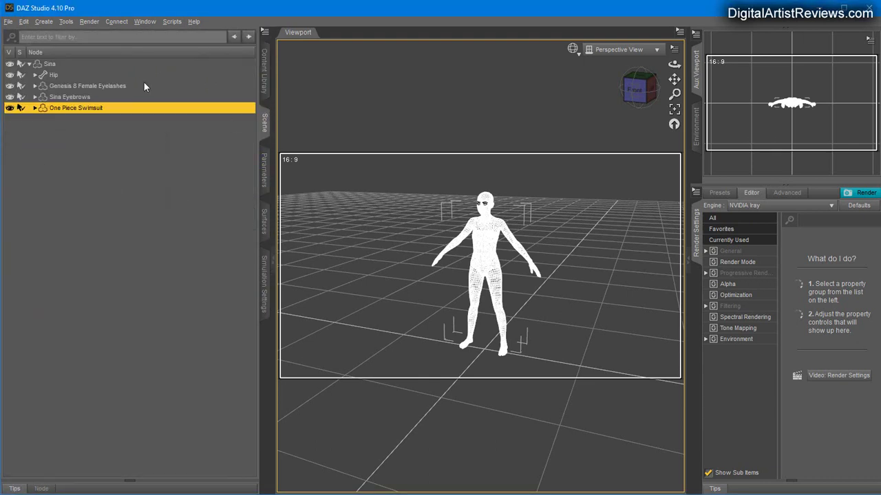
click(51, 64)
click(264, 64)
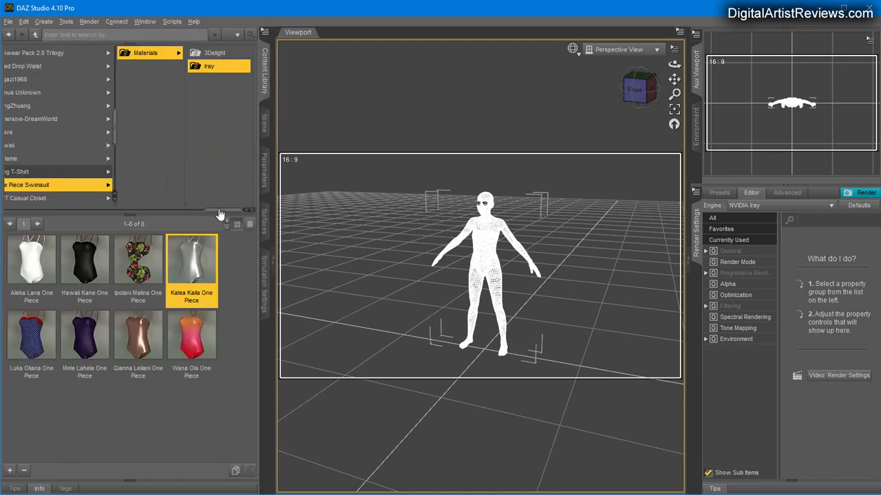
drag(219, 212, 149, 213)
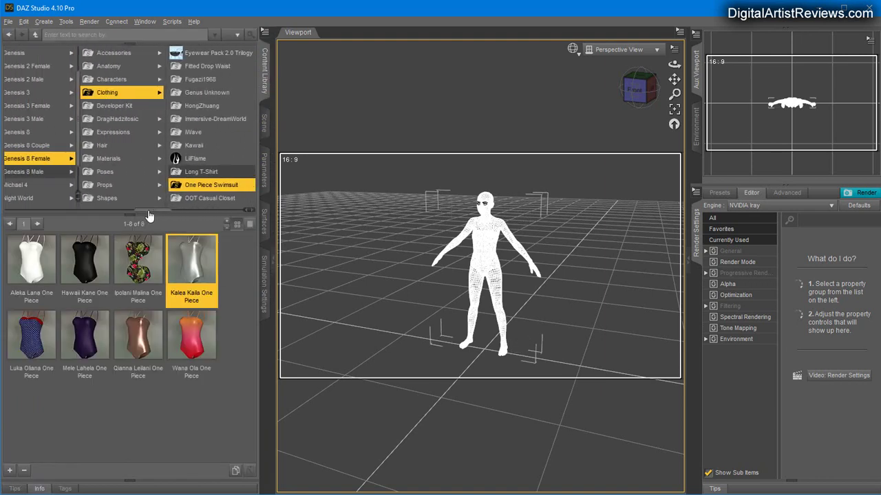
click(101, 146)
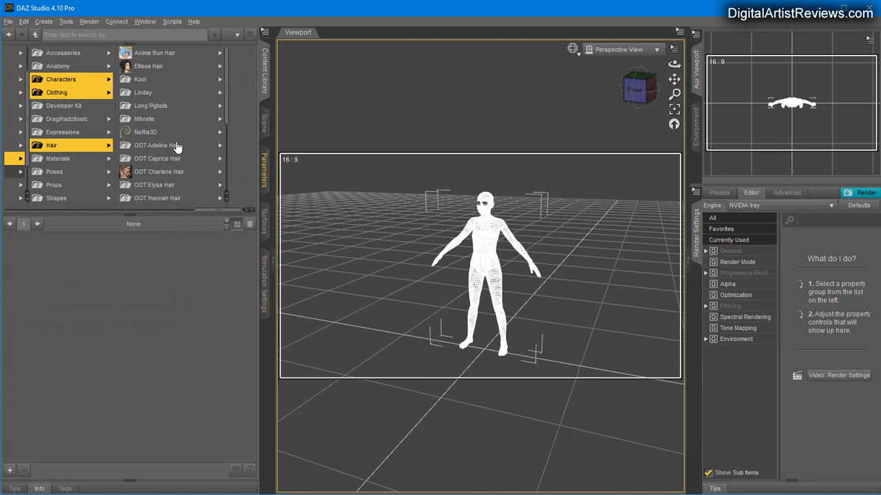
scroll(216, 188, down, 1)
click(154, 160)
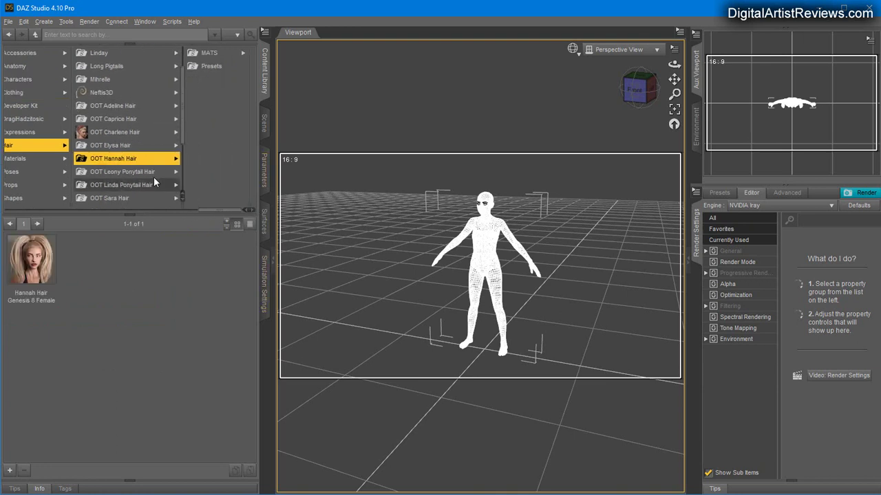
click(264, 123)
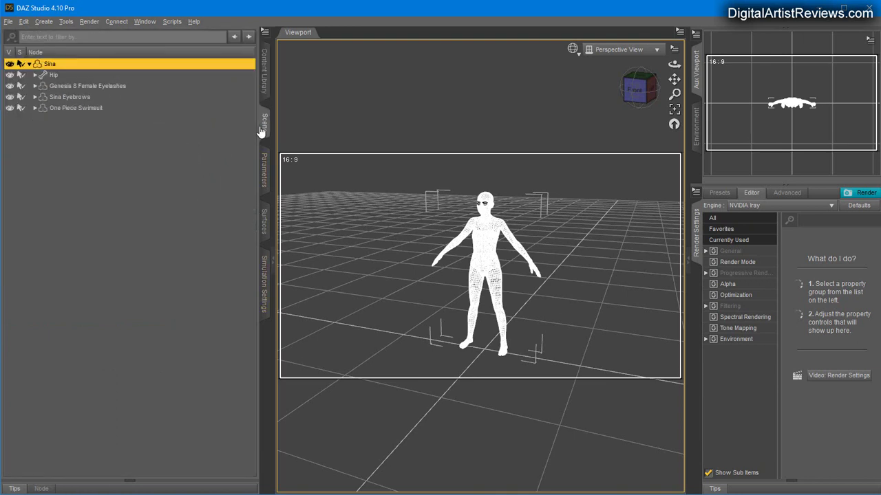
click(264, 81)
double_click(29, 260)
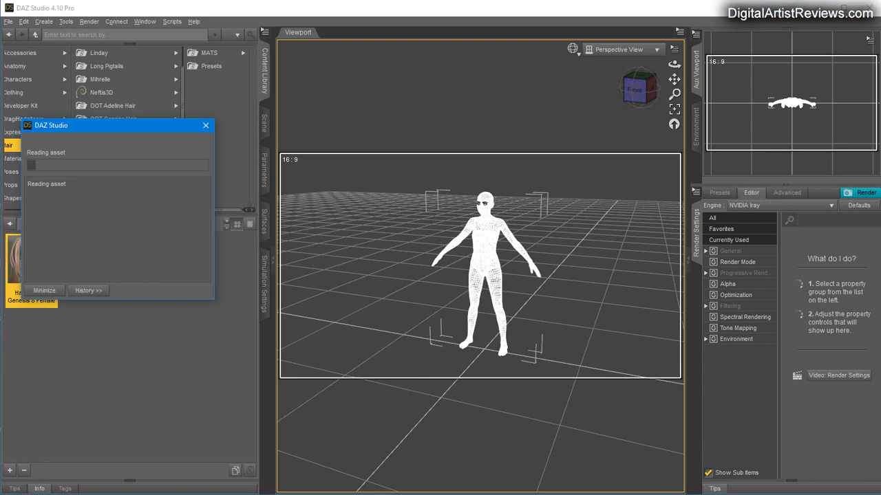
Apply the Hannah Hair !Apply First base material and the blue Hannah Hair Base Color 19 to the hair
click(208, 53)
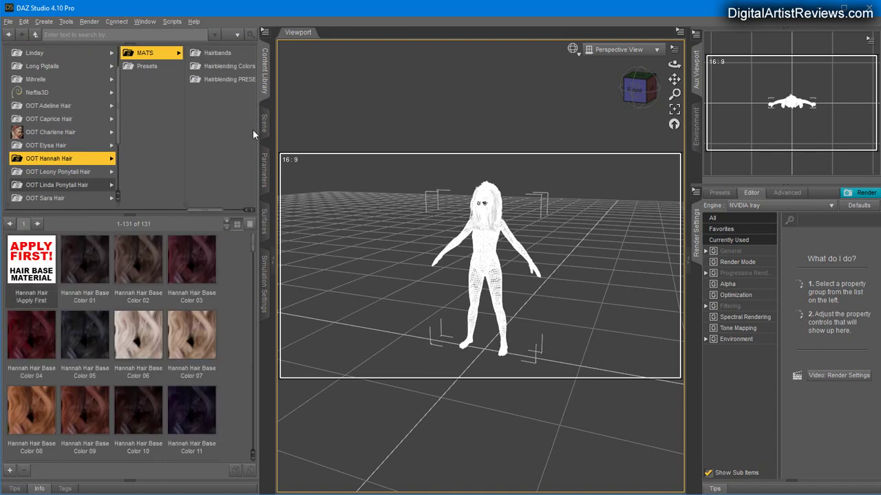
click(264, 122)
click(61, 119)
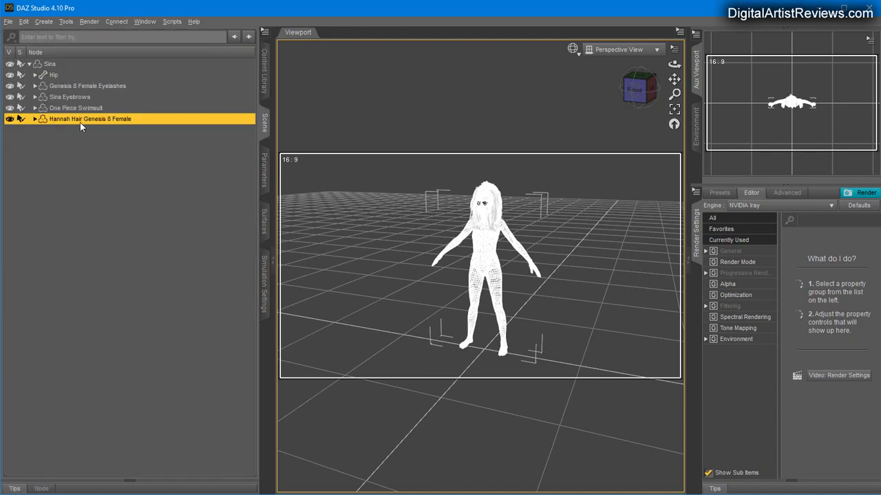
click(265, 75)
double_click(33, 269)
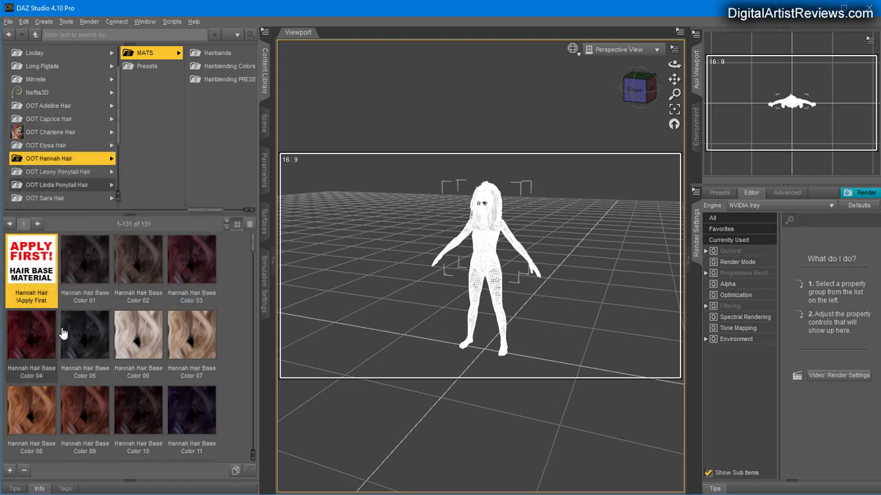
scroll(157, 372, down, 10)
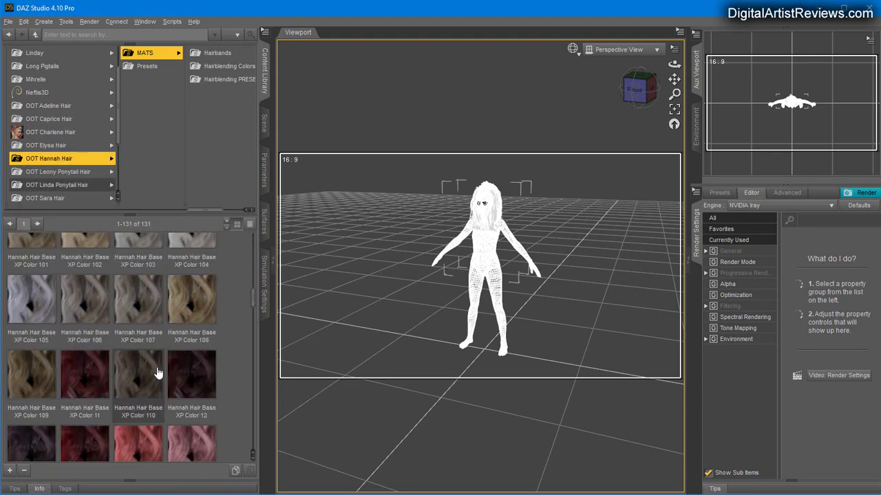
scroll(166, 357, up, 15)
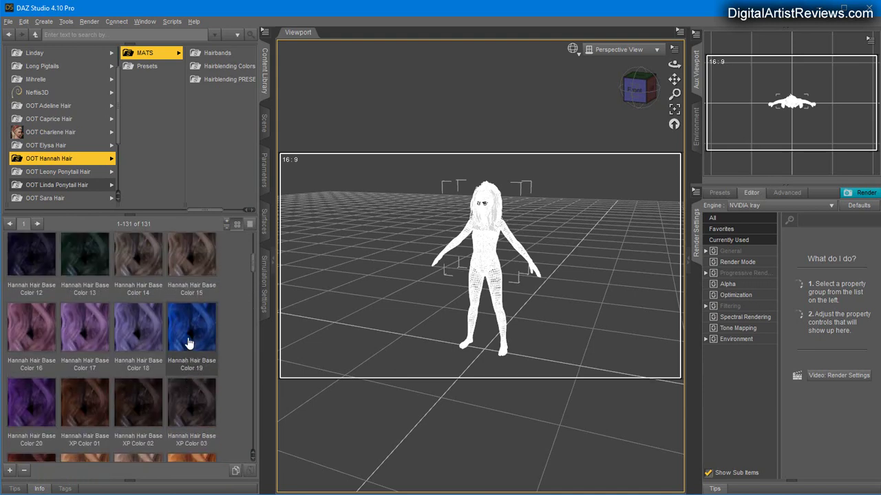
double_click(190, 342)
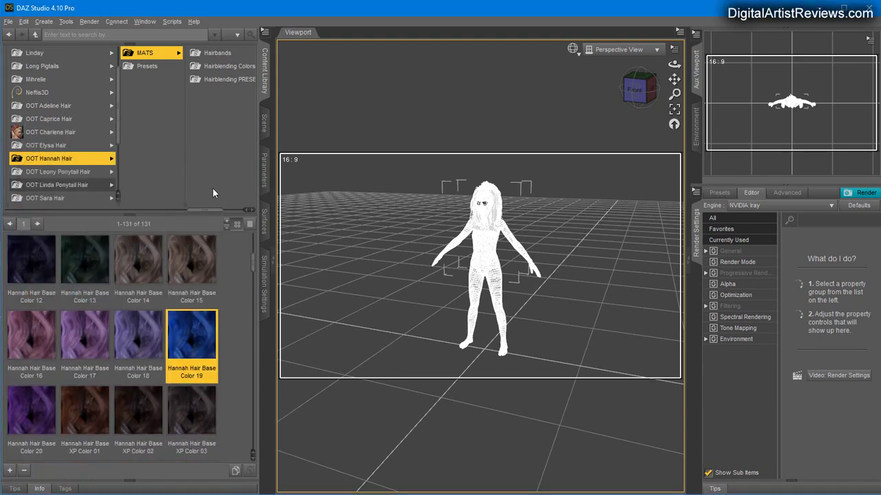
Set the viewport's draw style to NVIDIA Iray to preview the dressed figure
click(578, 55)
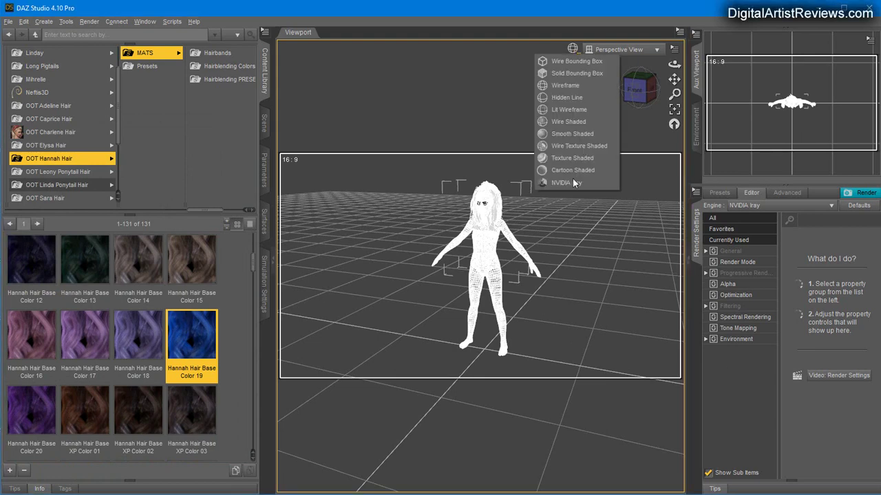
click(572, 178)
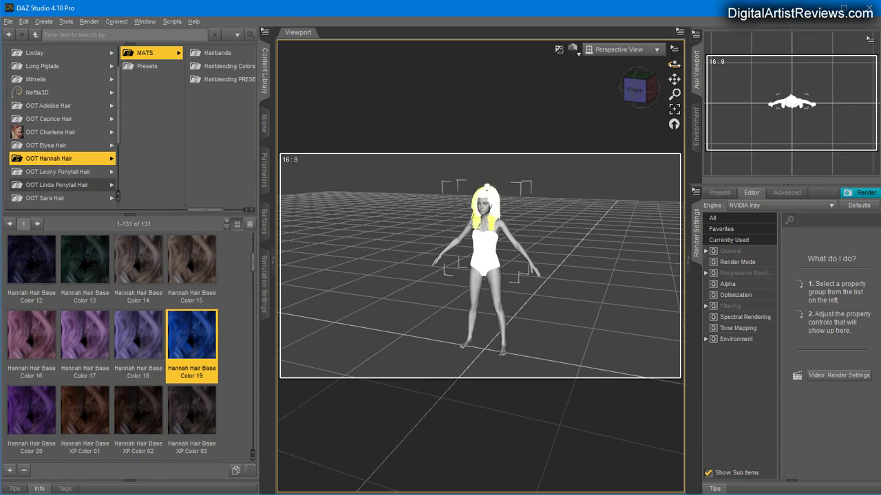
mouse_move(674, 64)
mouse_down()
mouse_move(619, 48)
mouse_move(715, 72)
mouse_move(654, 65)
mouse_move(688, 93)
mouse_move(674, 80)
mouse_up()
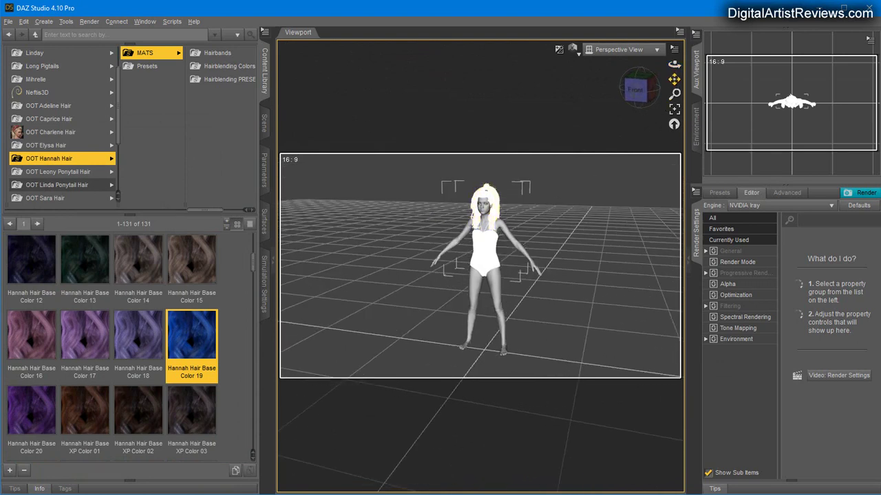
drag(674, 79, 672, 90)
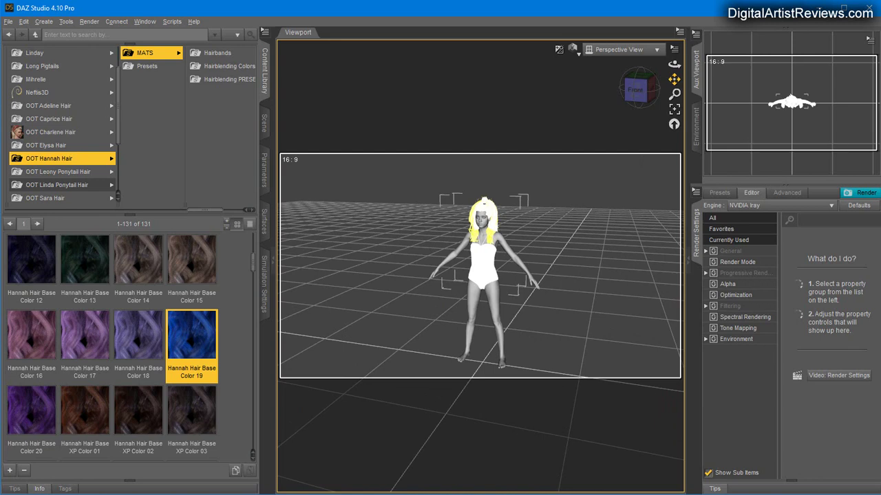
Set the render dimension preset to Active Viewport, frame Sina's full body larger, and display the Environment render settings
click(730, 251)
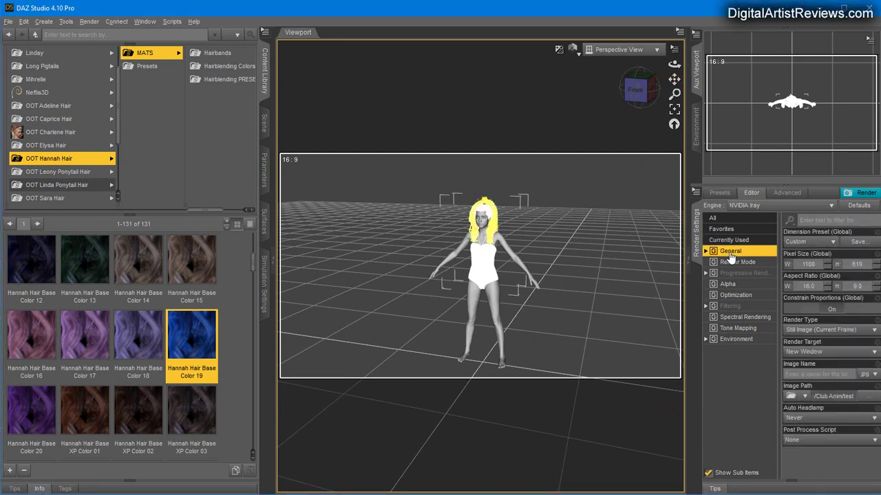
click(817, 244)
click(816, 232)
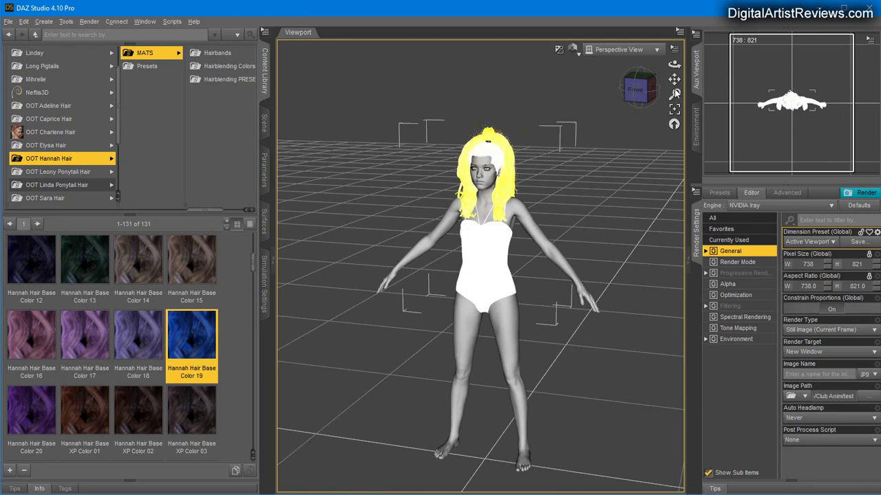
drag(676, 94, 664, 68)
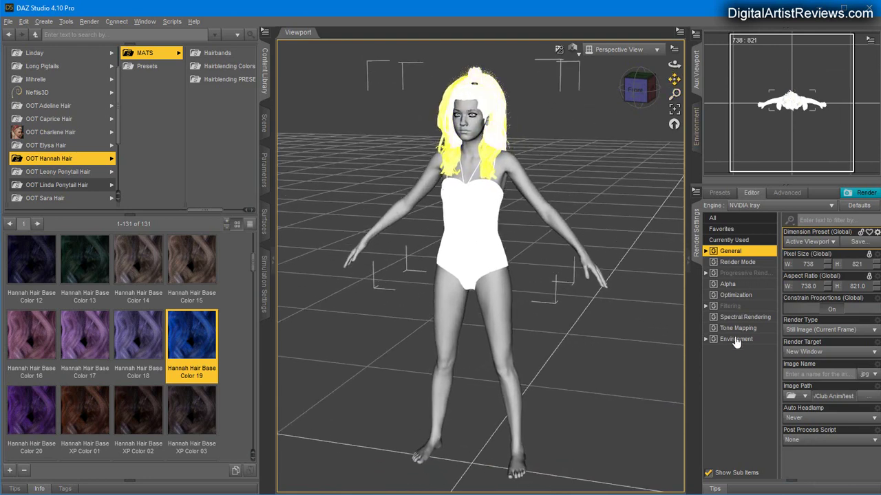
click(735, 340)
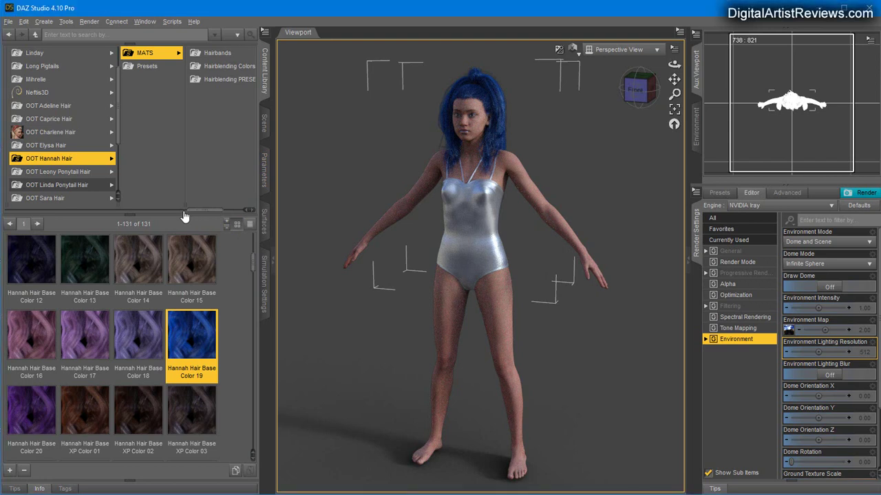
Apply E&E Pose 06 from the Elegant & Essential Poses for Genesis 8 Female to Sina
drag(183, 211, 141, 216)
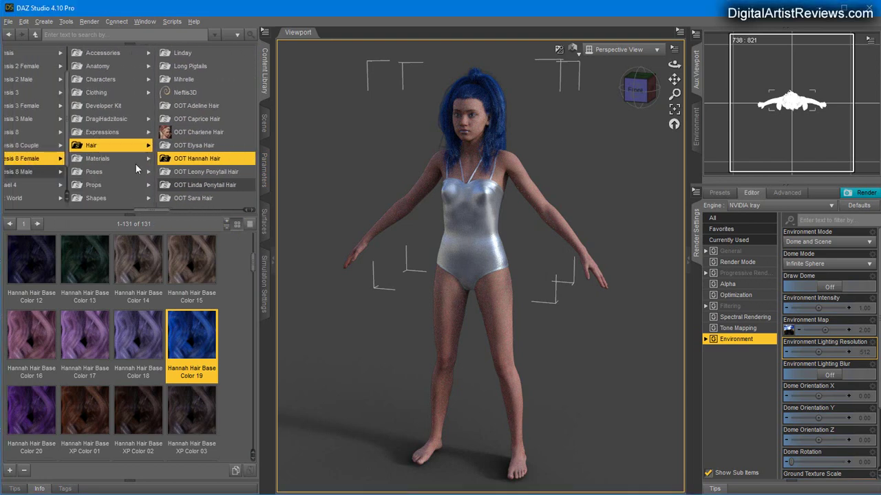
click(92, 171)
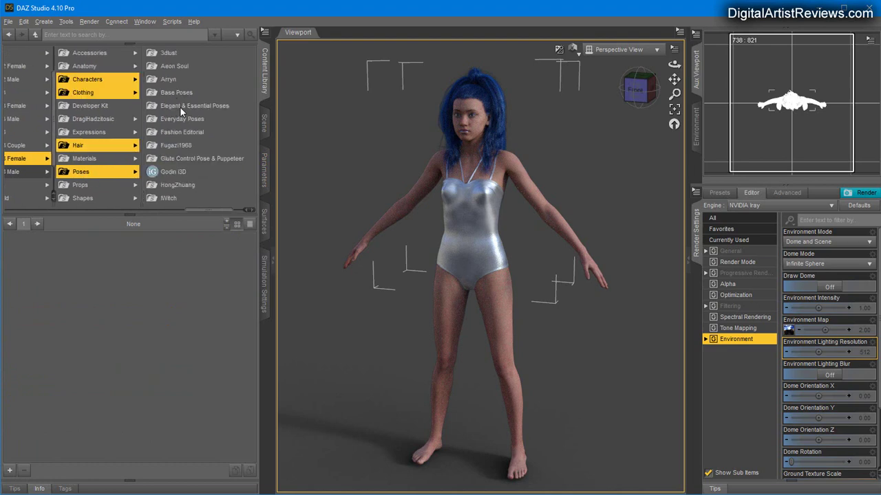
click(180, 107)
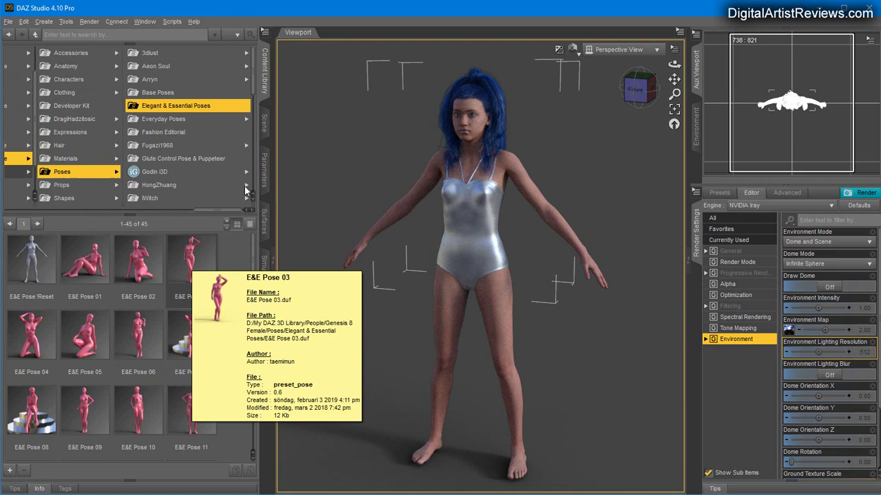
click(264, 122)
click(264, 75)
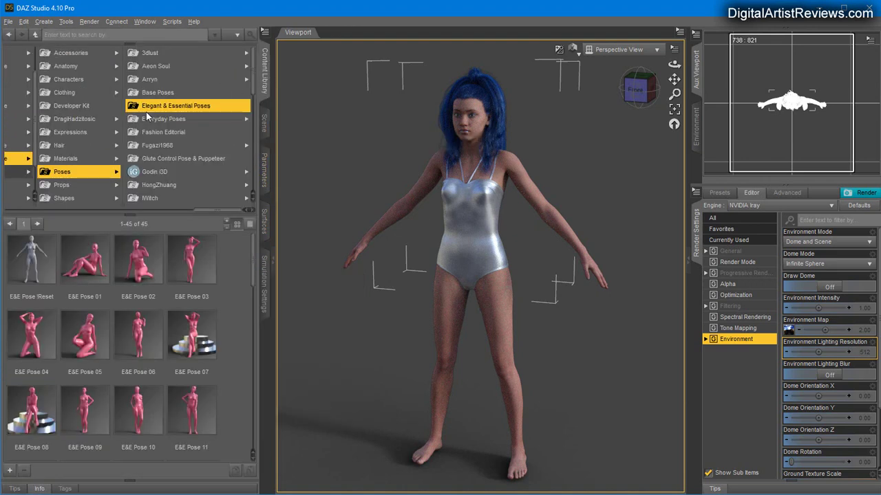
click(263, 123)
click(45, 63)
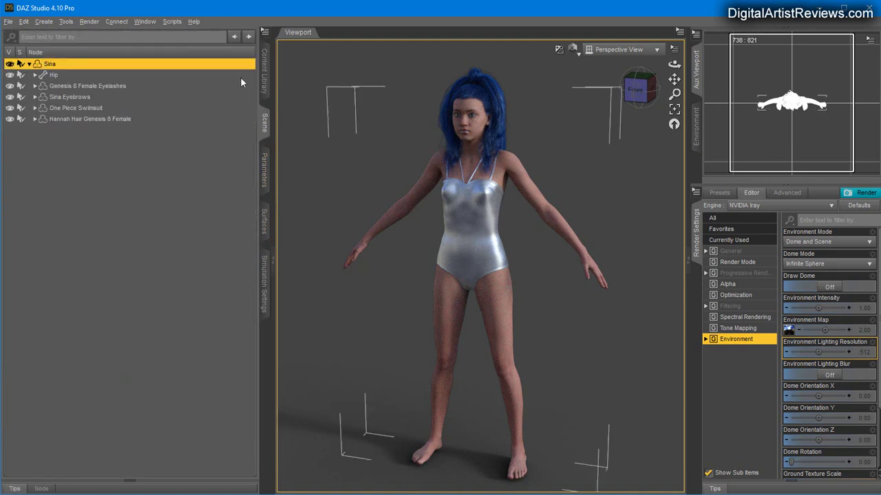
click(264, 75)
double_click(141, 335)
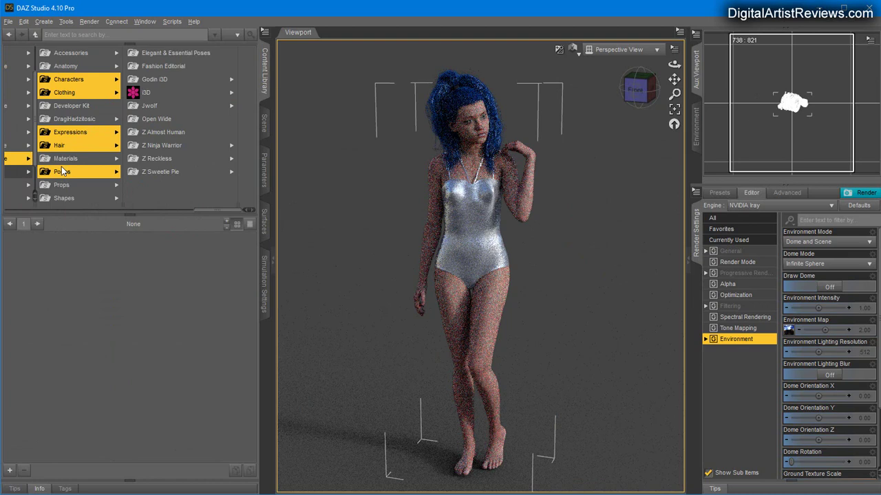
Apply FEP Expression 14 from the Fashion Editorial expressions for Genesis 8 Female to Sina
click(66, 133)
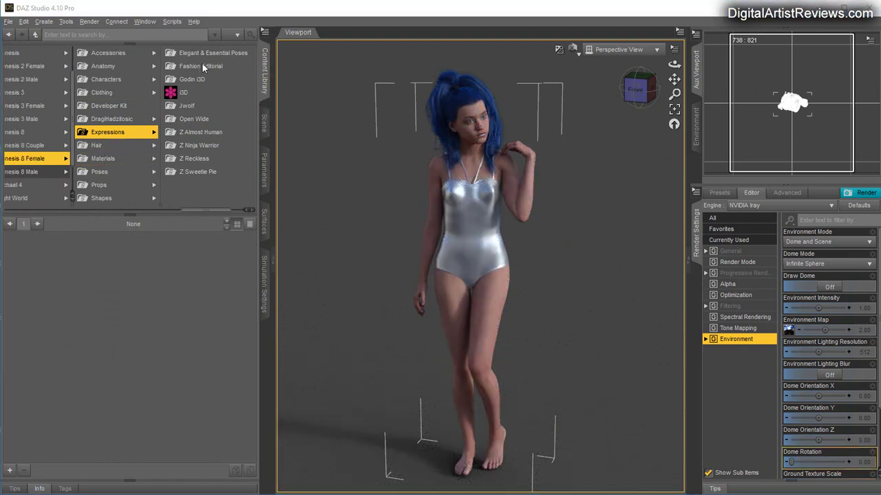
click(196, 54)
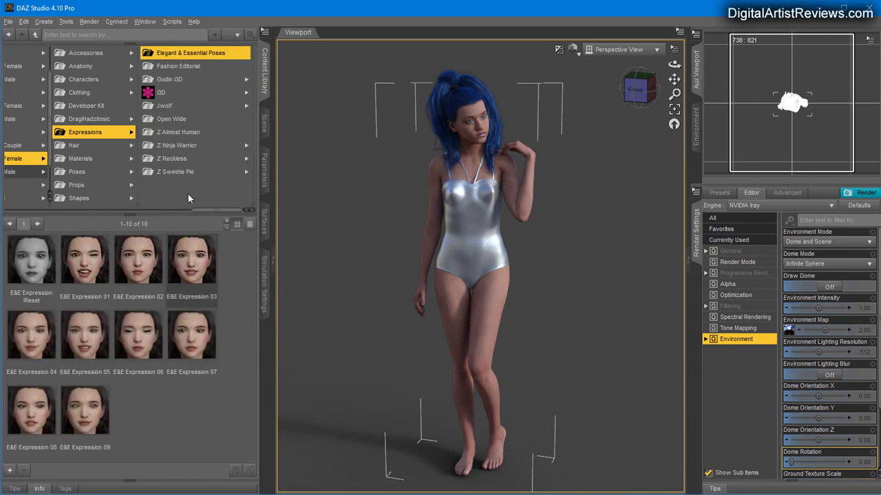
click(169, 66)
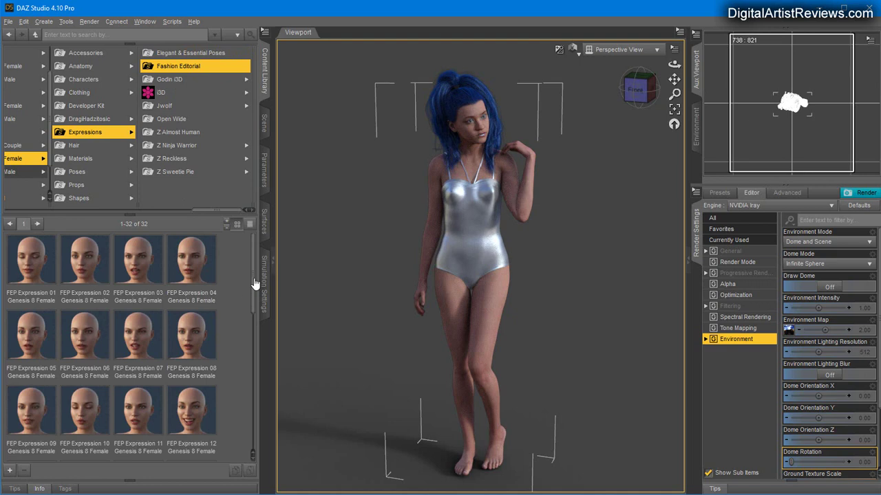
scroll(254, 285, down, 3)
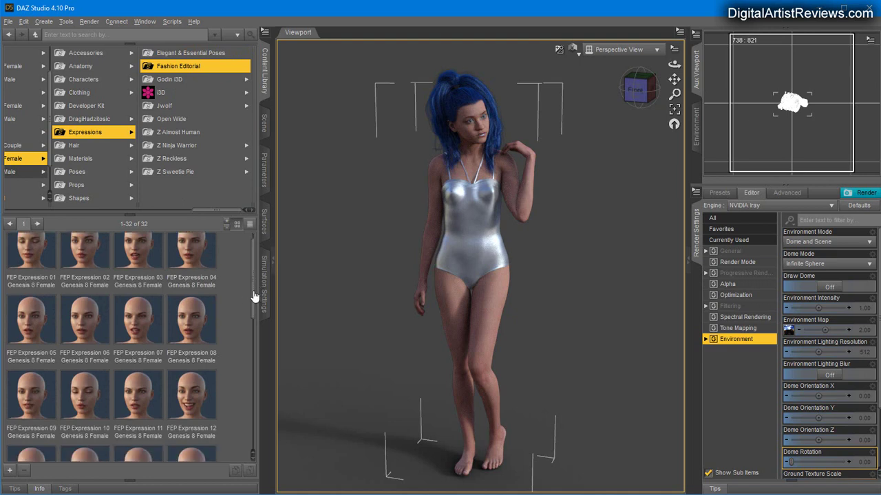
scroll(256, 309, down, 2)
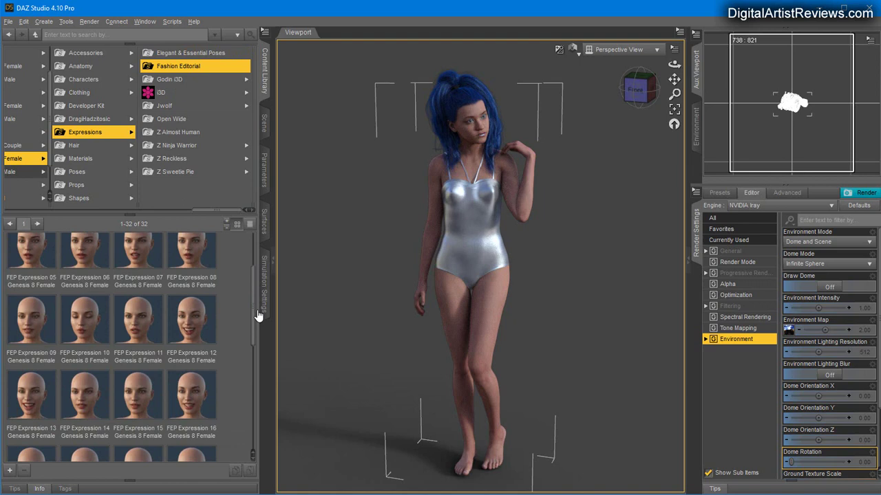
scroll(260, 324, down, 1)
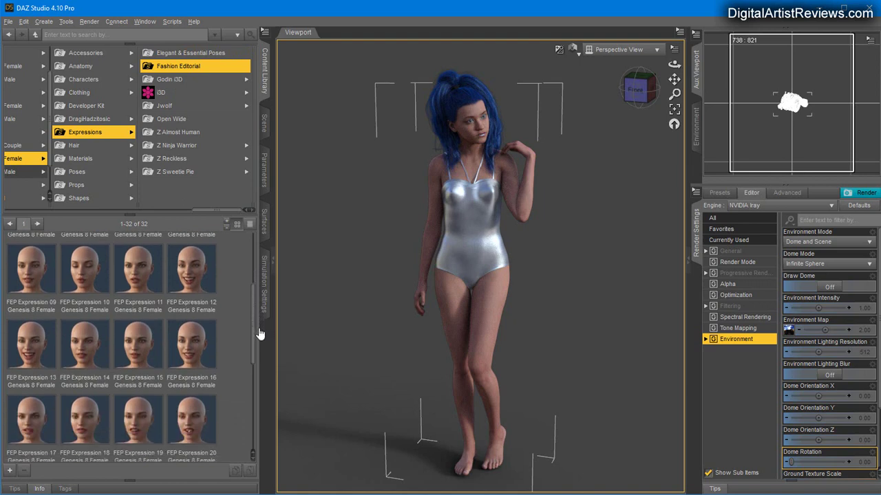
click(83, 354)
double_click(83, 354)
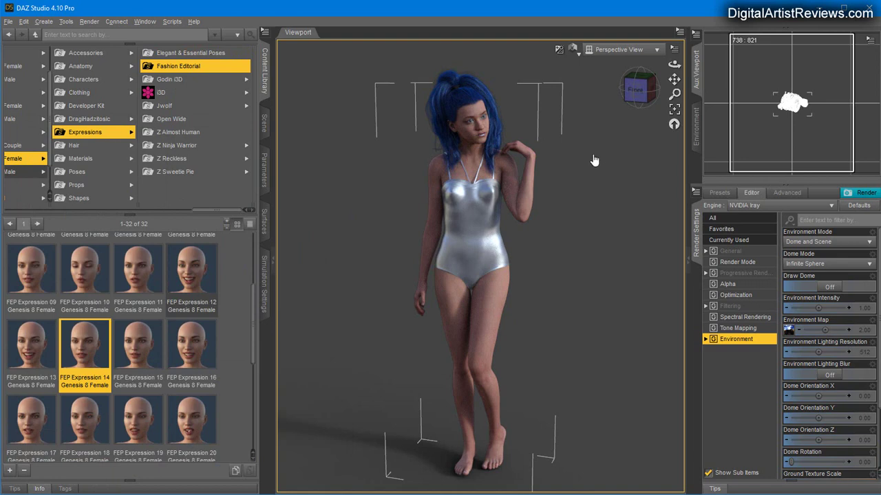
Frame Sina's head and shoulders in a frontal close-up and preview them in NVIDIA Iray
key(ctrl+9)
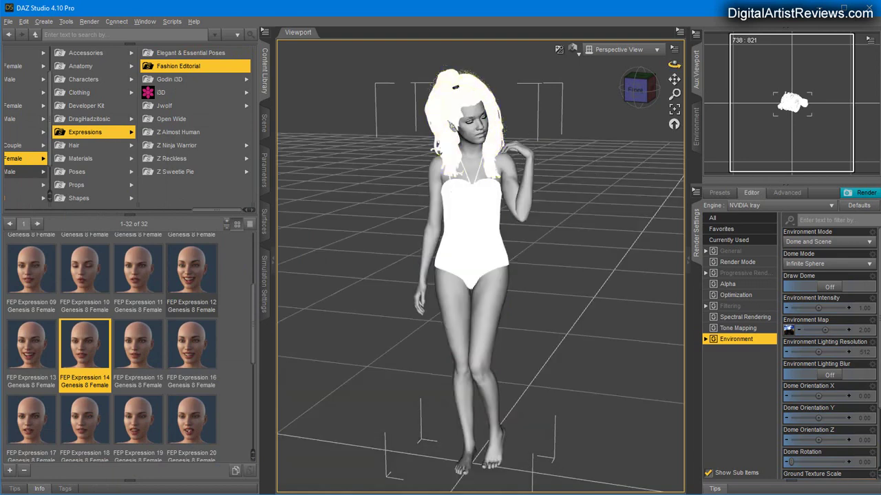
drag(675, 65, 665, 181)
mouse_move(664, 124)
mouse_down()
mouse_move(656, 117)
mouse_move(674, 88)
mouse_move(674, 61)
mouse_move(675, 81)
mouse_up()
click(675, 95)
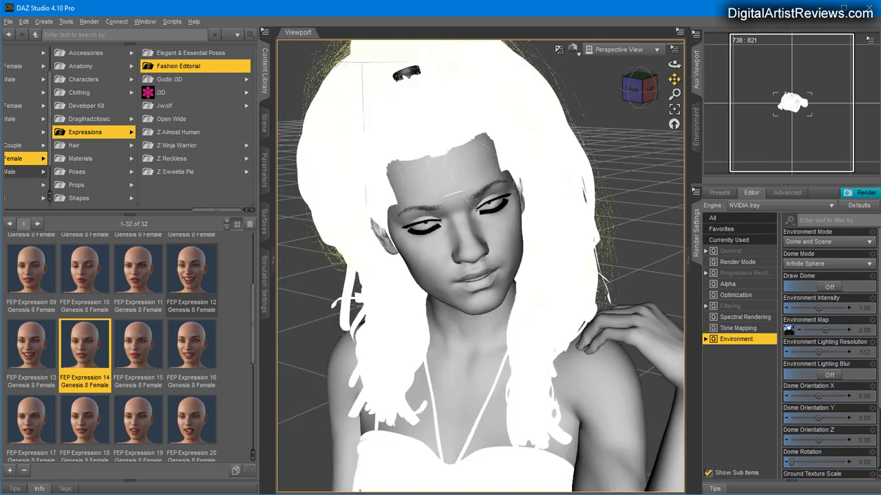
drag(675, 80, 688, 124)
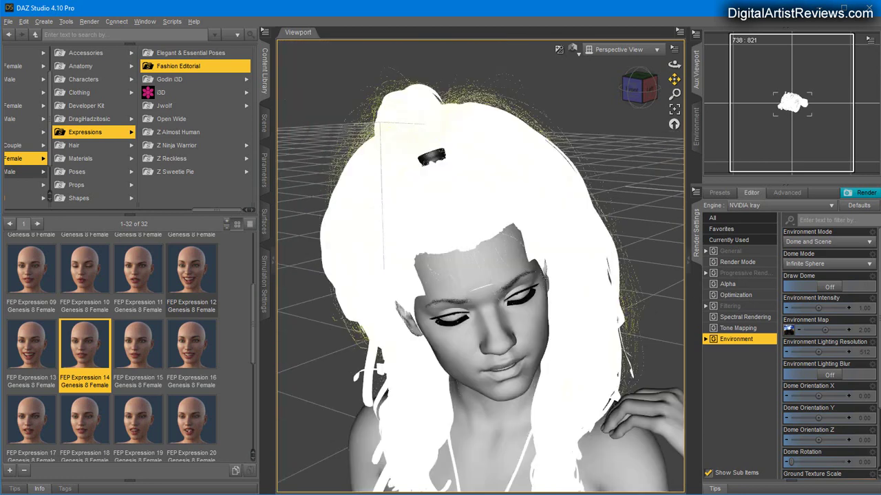
drag(675, 79, 634, 106)
drag(674, 79, 646, 50)
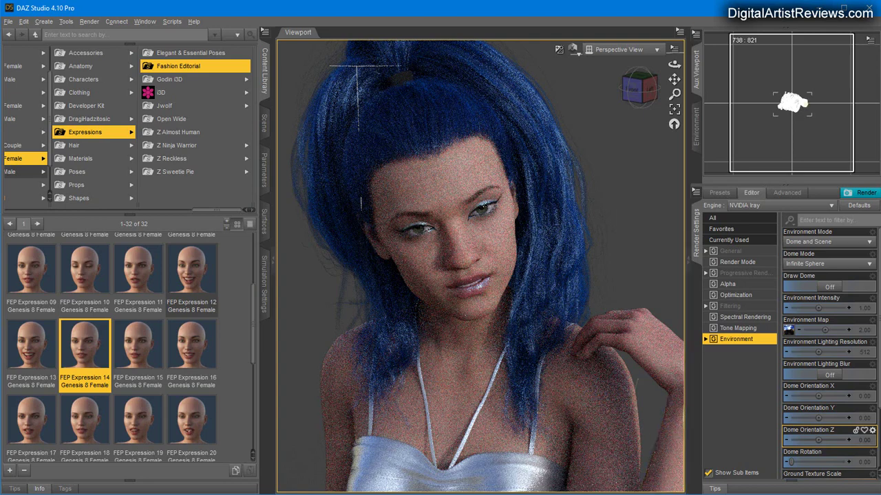
Hide the Hannah Hair to inspect Sina's head without it, and show the hair again
click(264, 123)
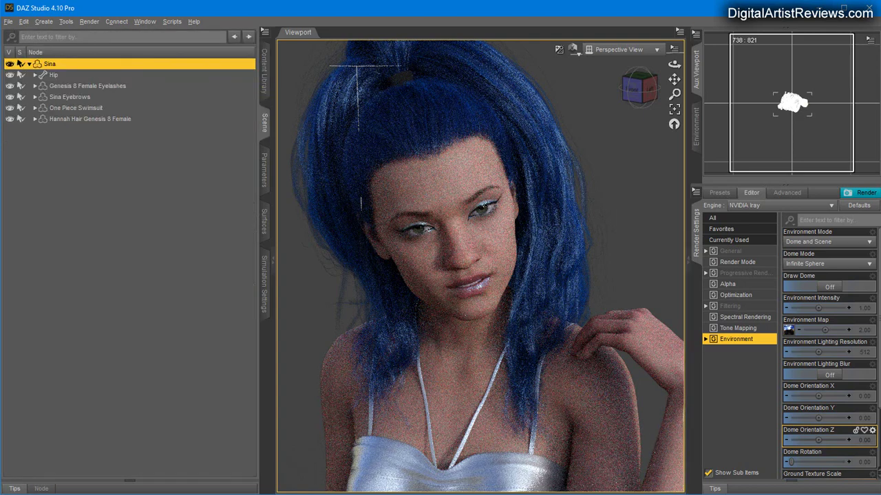
click(89, 118)
click(10, 119)
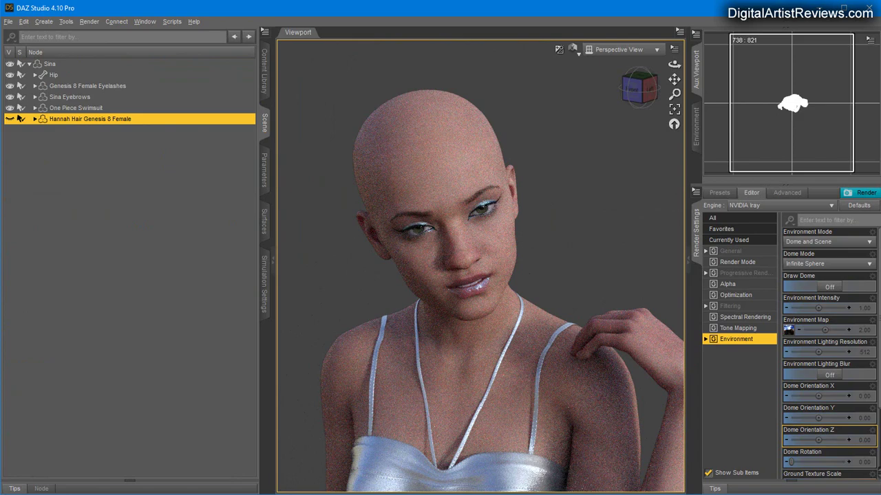
click(9, 119)
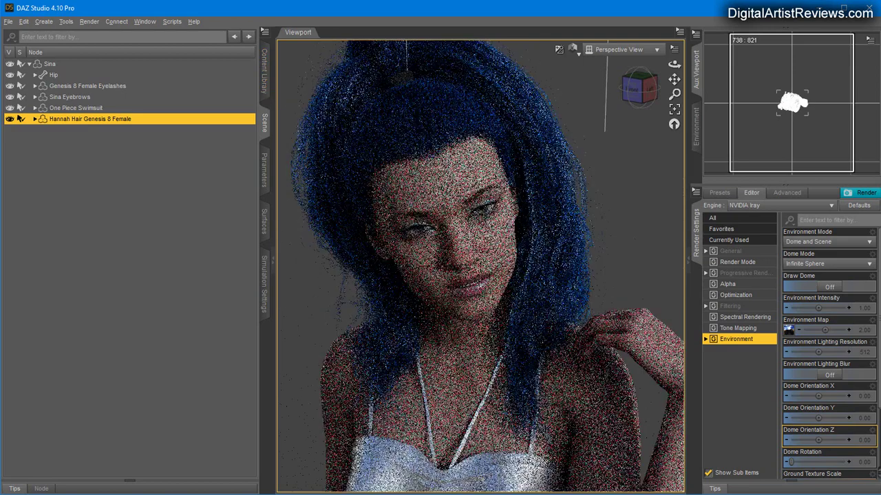
Set Sina's BJ Sina Smile HD pose control to 83.3%
click(49, 63)
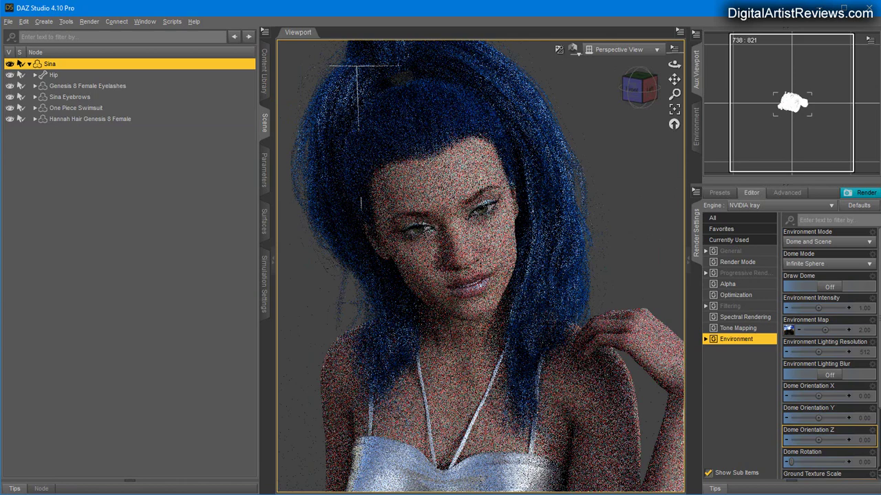
click(264, 165)
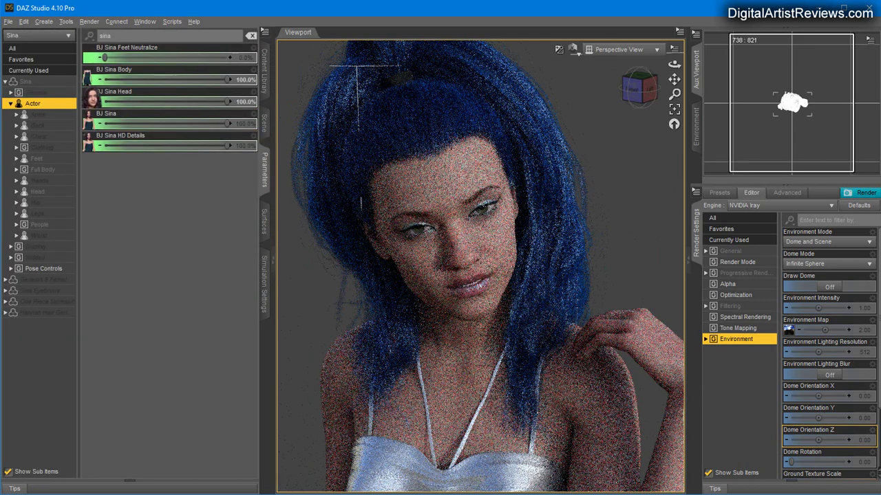
click(44, 268)
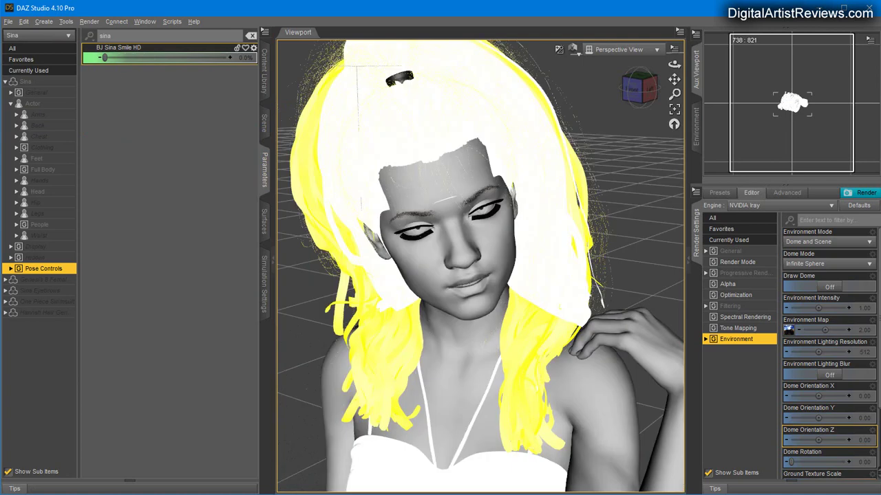
drag(104, 57, 206, 58)
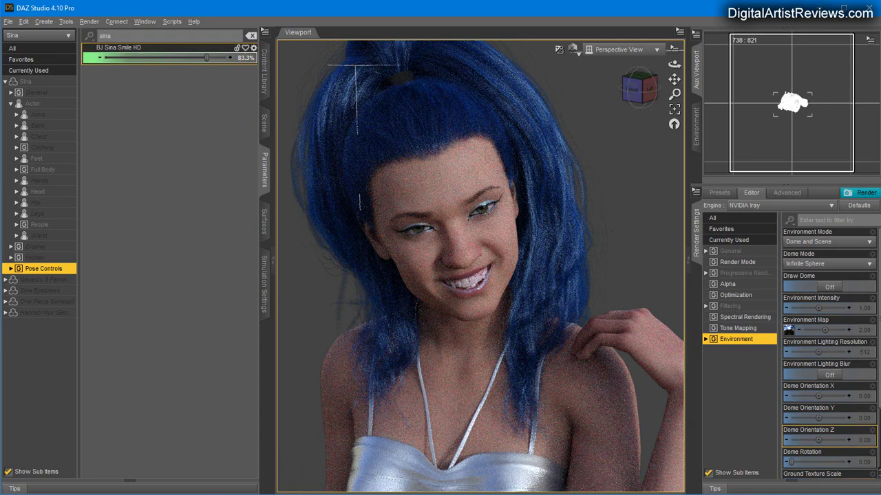
Look through the whole collection of Genesis 8 Female characters in the content library
click(263, 122)
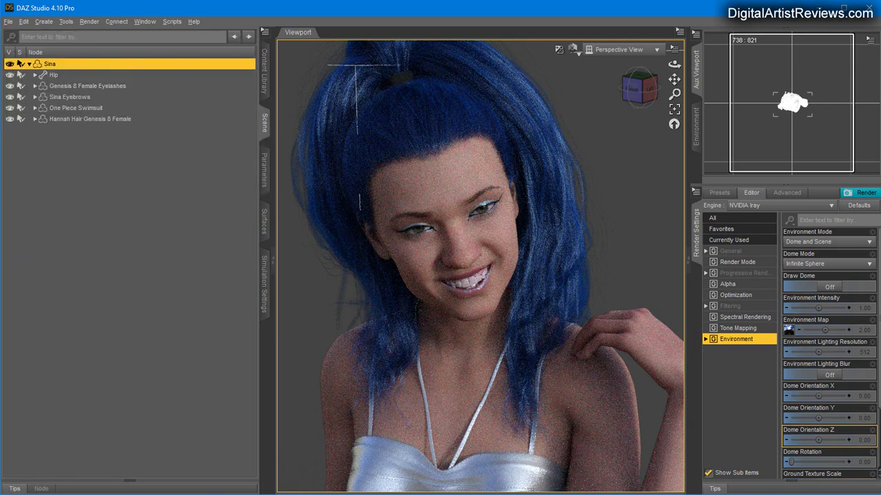
click(264, 69)
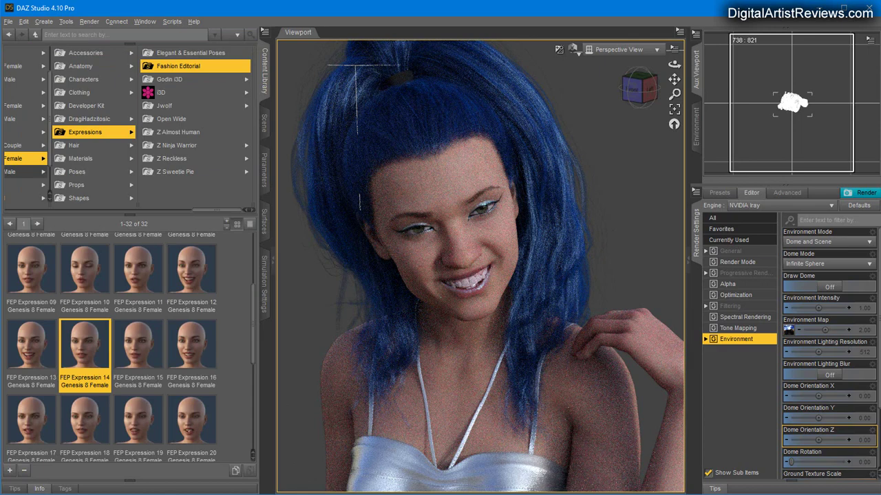
drag(217, 210, 113, 210)
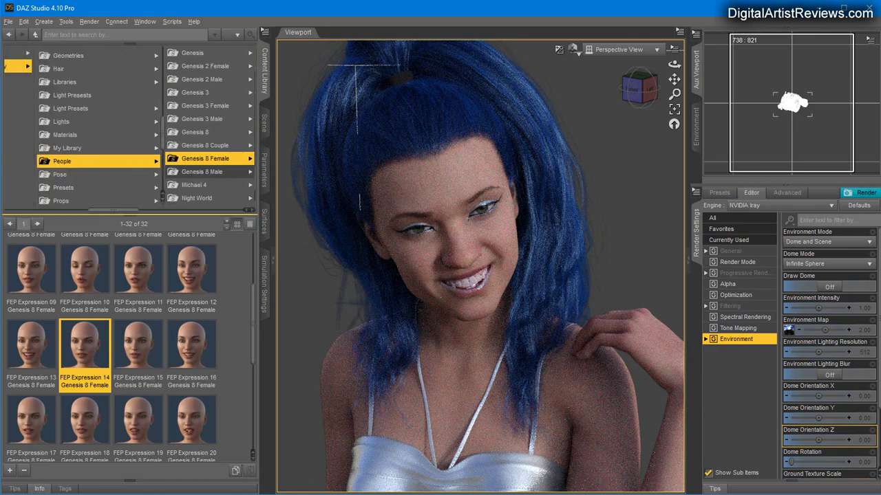
click(205, 158)
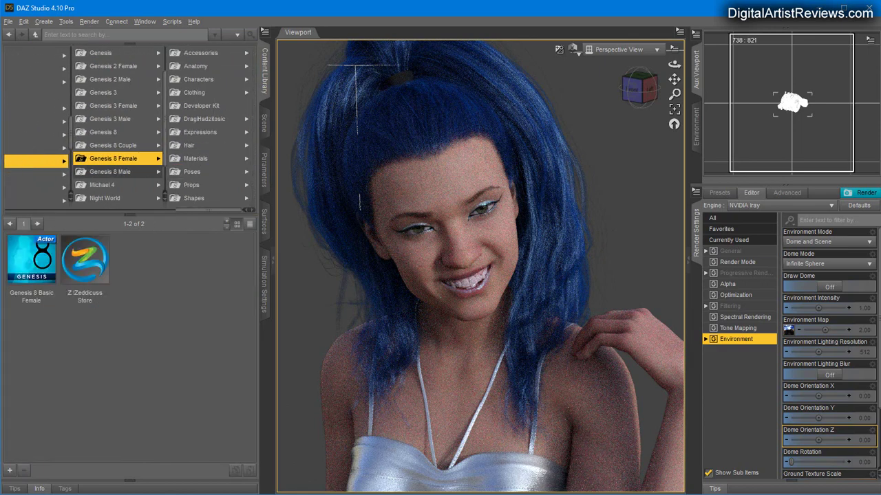
click(198, 80)
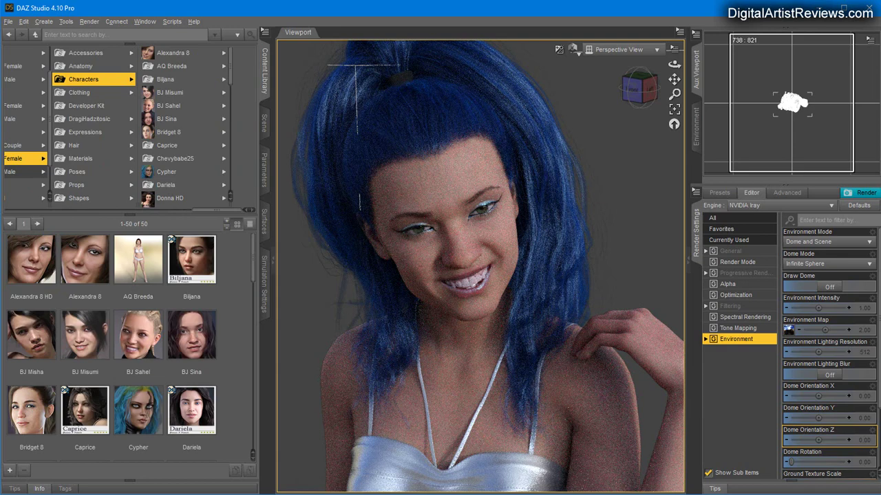
scroll(110, 344, down, 10)
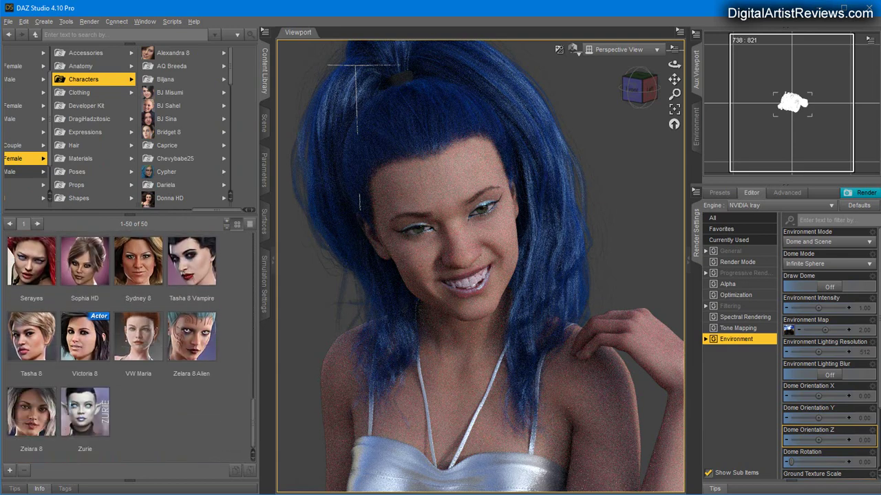
scroll(129, 344, up, 10)
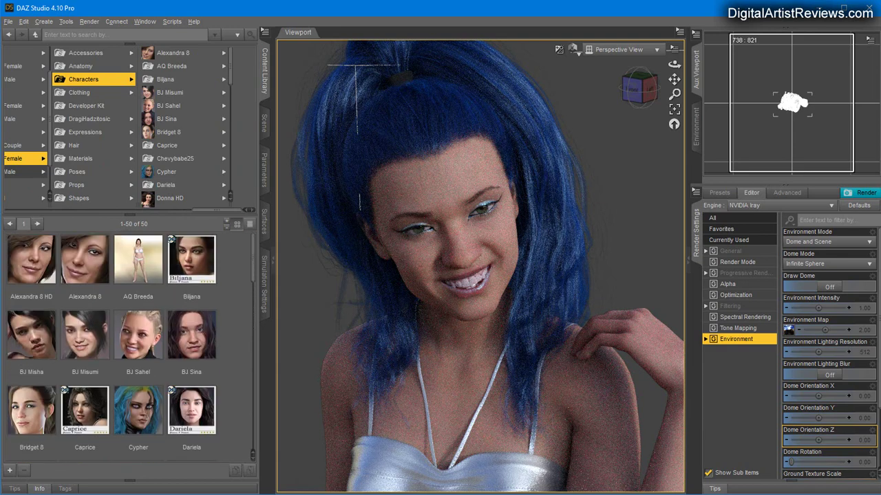
Look through the Genesis 3 Female characters for comparison and return to the Genesis 8 Female folder
drag(216, 210, 178, 210)
click(95, 106)
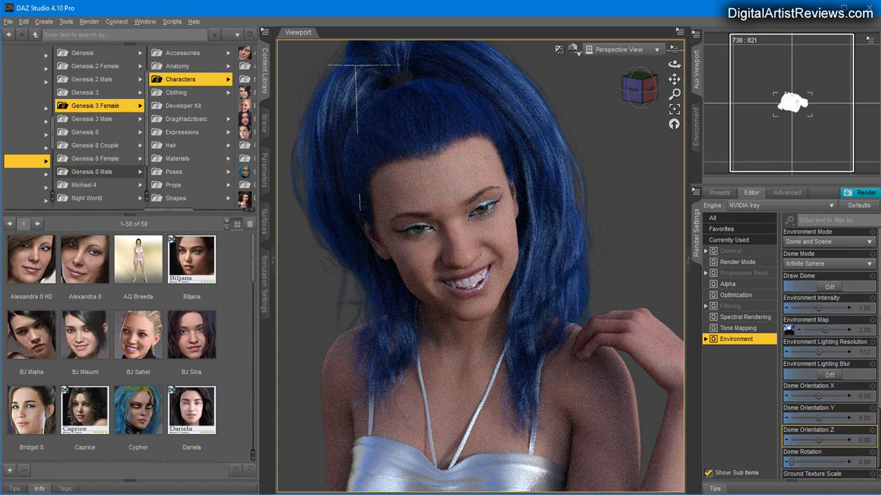
click(180, 79)
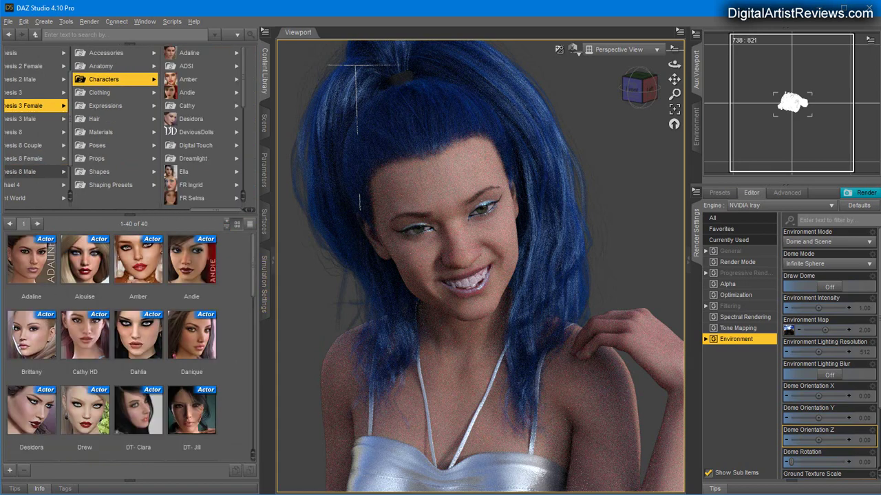
scroll(129, 344, down, 12)
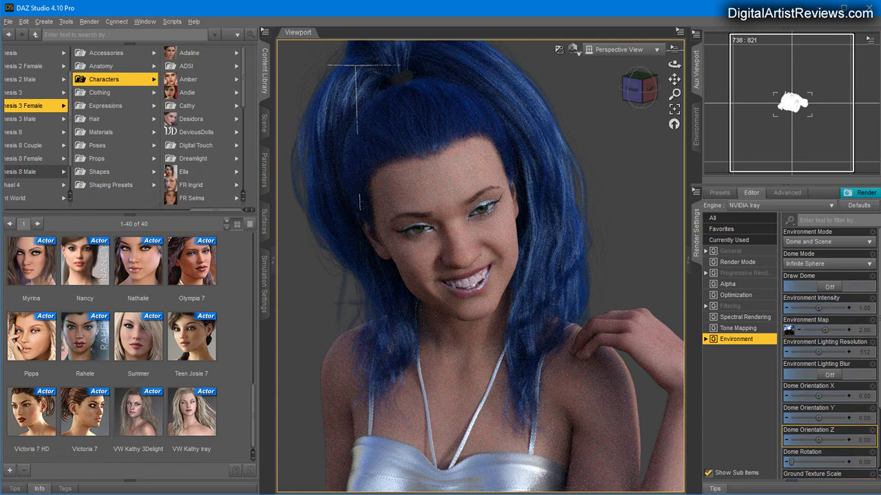
scroll(129, 344, up, 12)
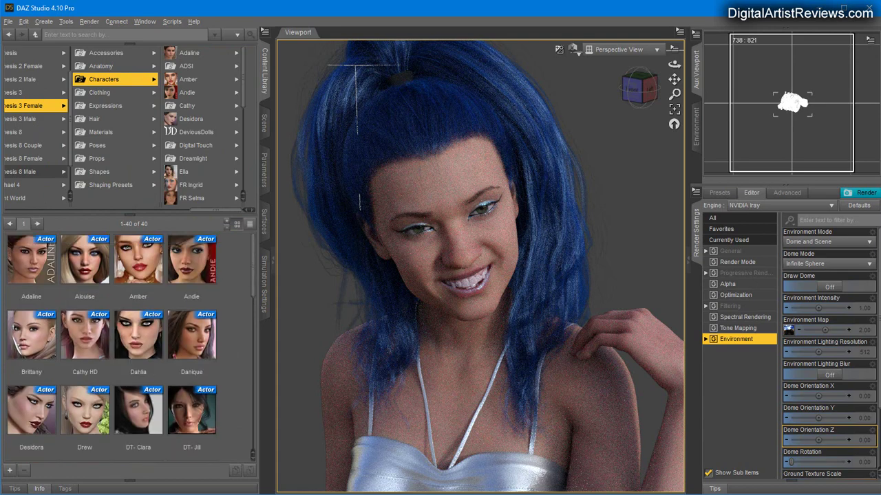
drag(222, 210, 180, 210)
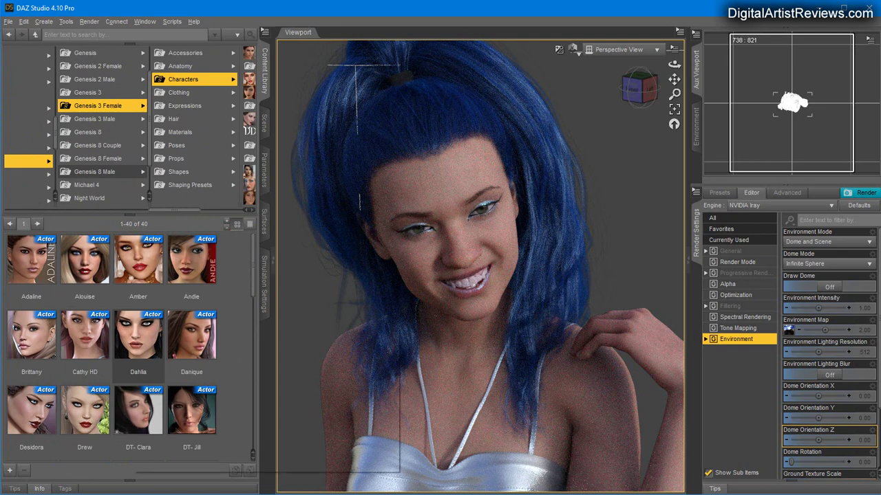
mouse_move(138, 335)
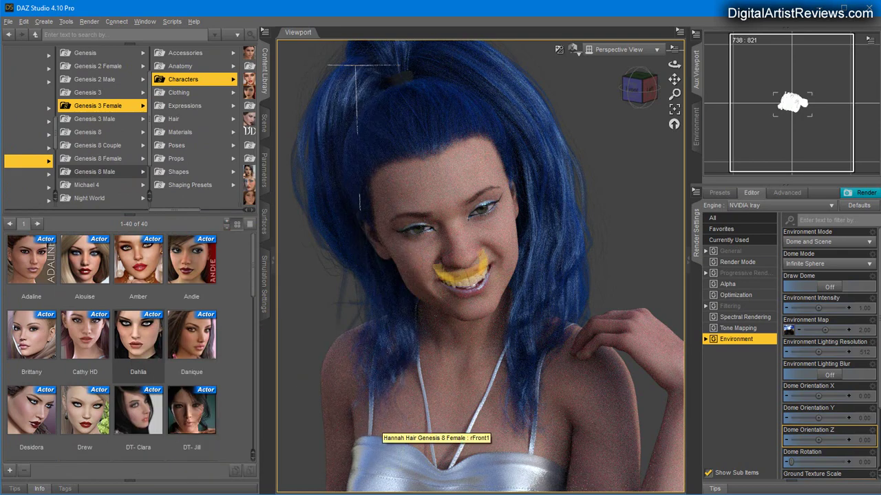
click(98, 158)
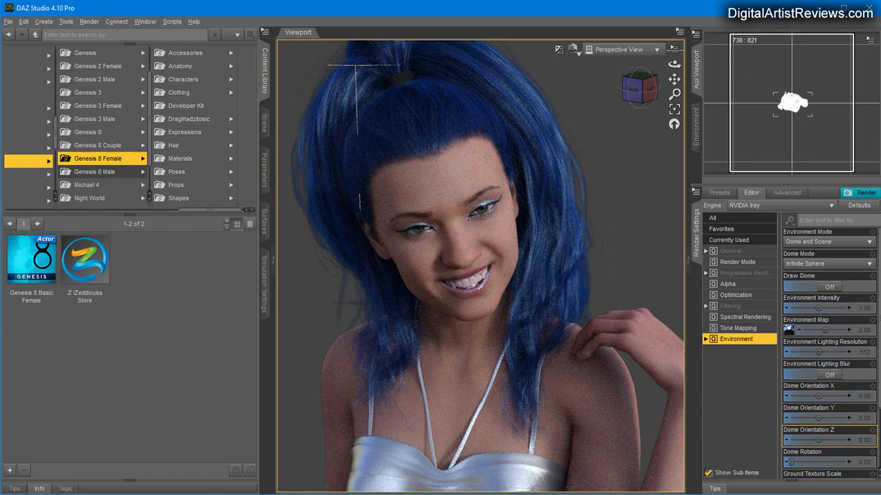
Remove the image from the Environment Map setting and turn Draw Dome on
click(788, 330)
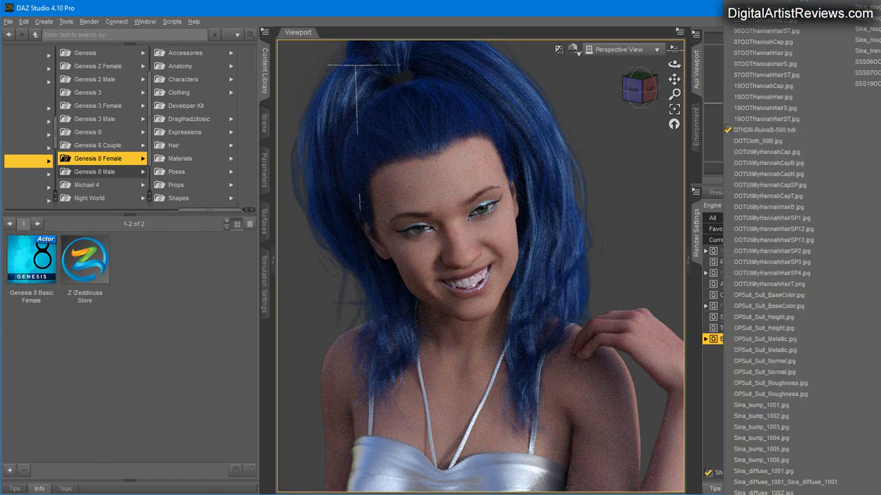
key(Escape)
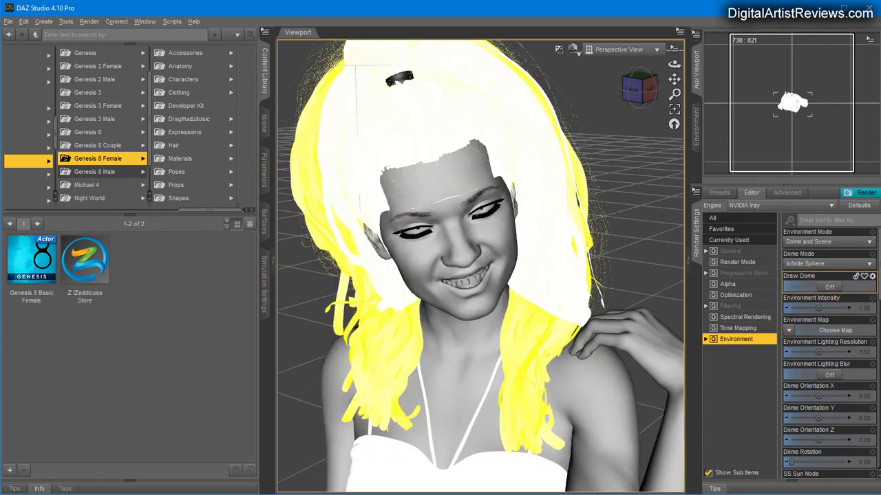
click(829, 287)
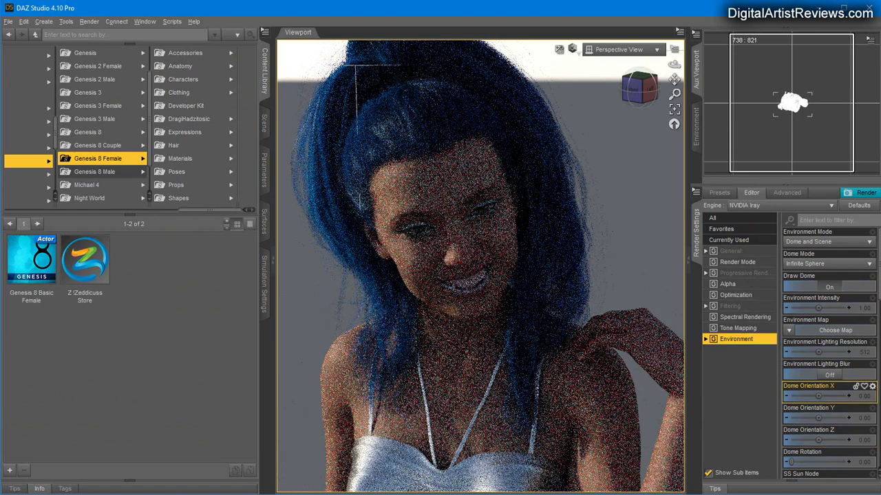
Try Dome Rotation values of 180 and 200 for the environment lighting
click(864, 461)
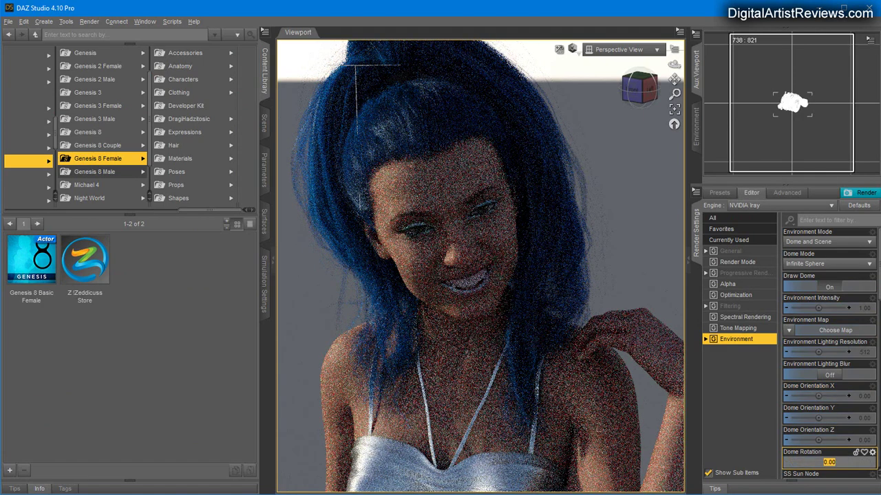
text(180)
key(Return)
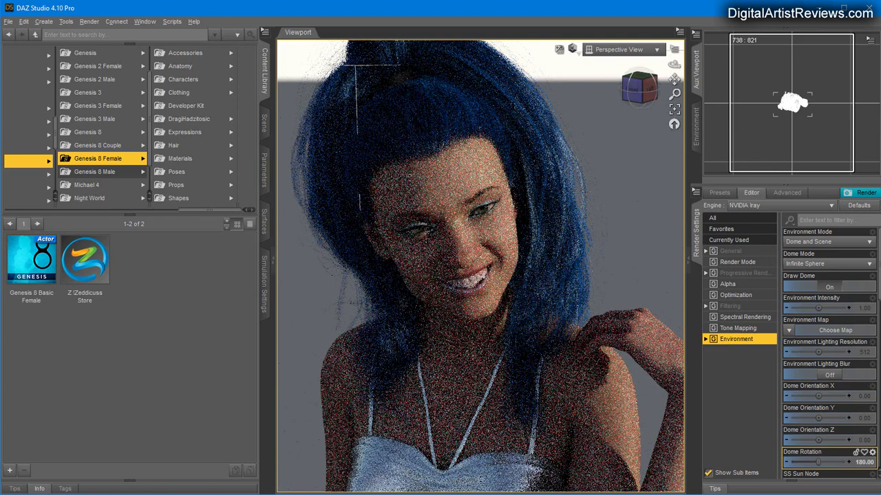
double_click(860, 461)
drag(832, 462, 821, 462)
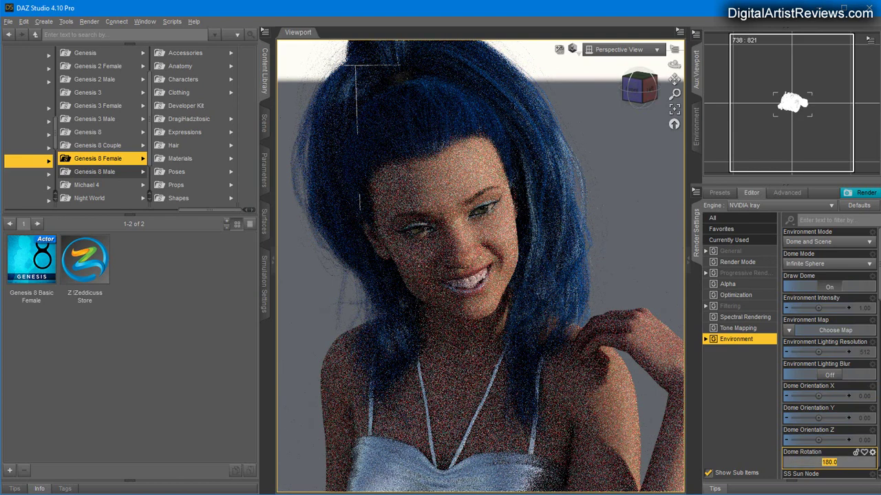
text(200)
key(Return)
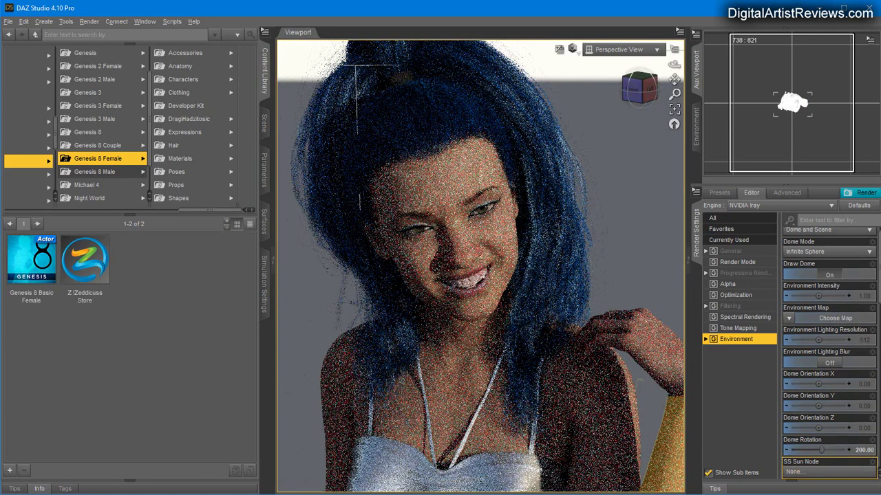
Set the environment's Dome Rotation to 210
click(864, 449)
text(210)
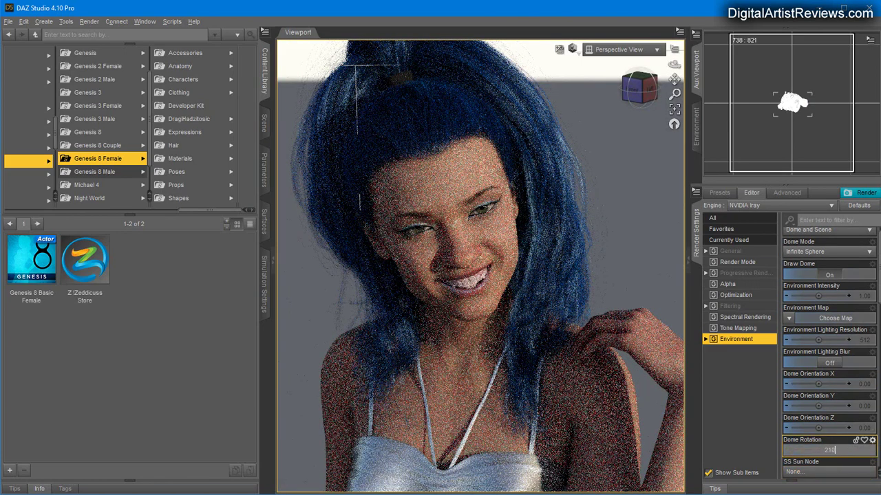
key(Return)
Set the environment's SS Sun Disk Scale to 20
scroll(828, 396, down, 5)
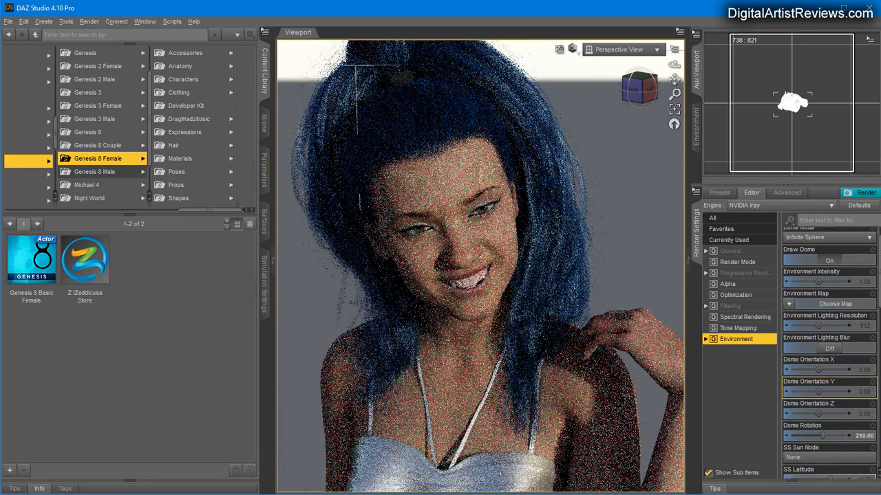
scroll(828, 396, down, 1)
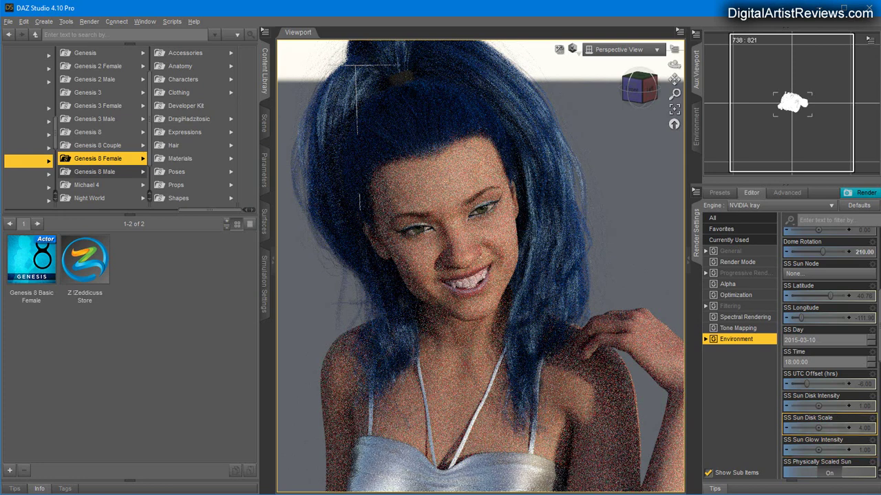
click(863, 428)
text(20)
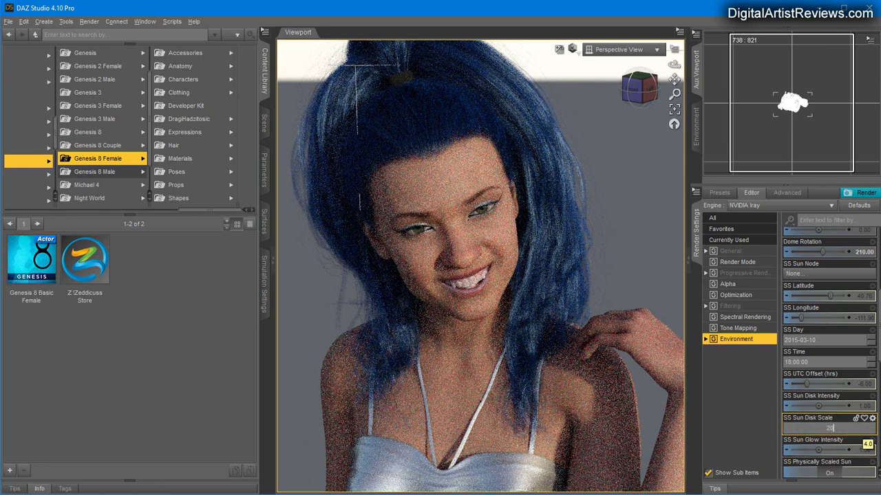
key(Return)
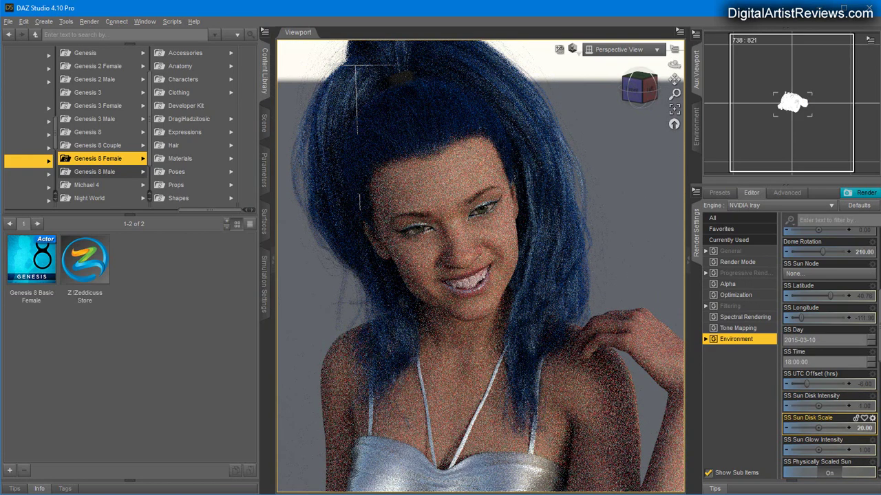
Switch the viewport out of the Iray preview and lower the camera angle to view Sina from about eye level
scroll(825, 237, up, 1)
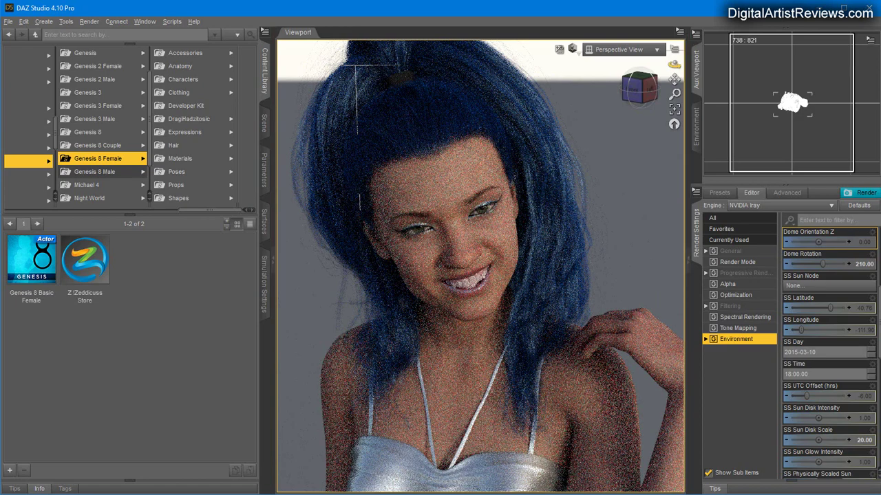
key(ctrl+9)
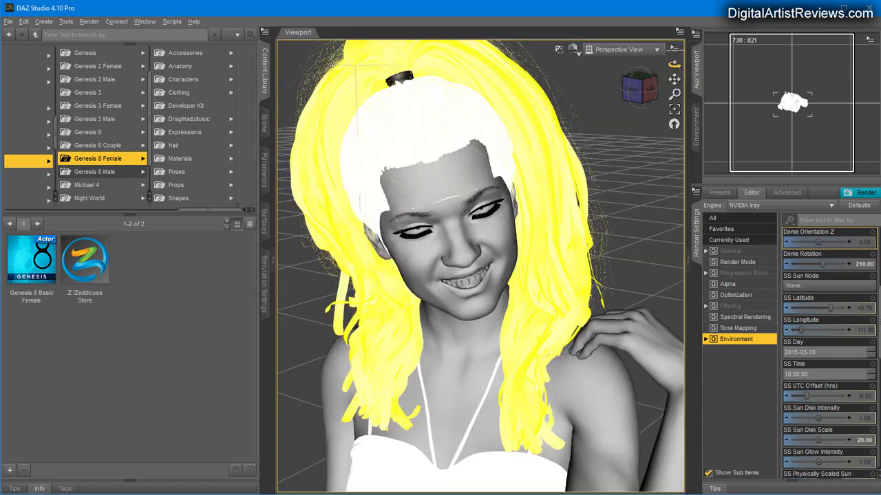
drag(674, 64, 681, 45)
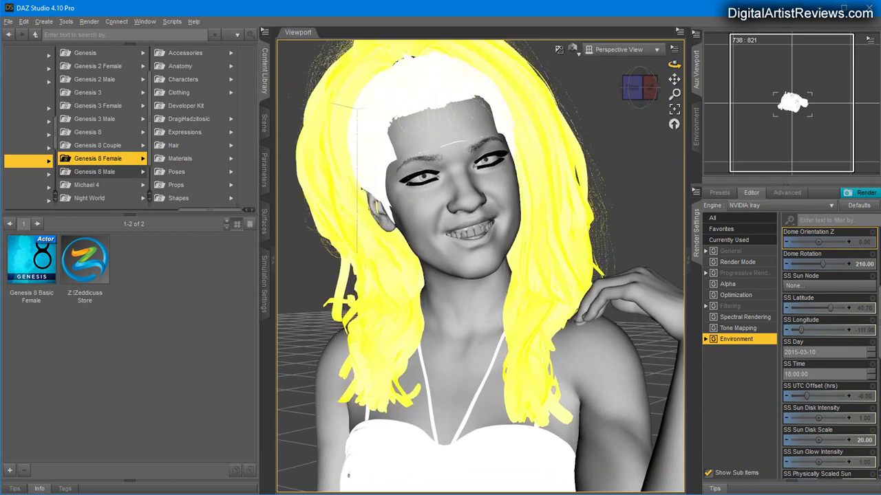
Set the environment's SS Horizon Blur to 3
scroll(829, 413, down, 2)
scroll(829, 454, down, 1)
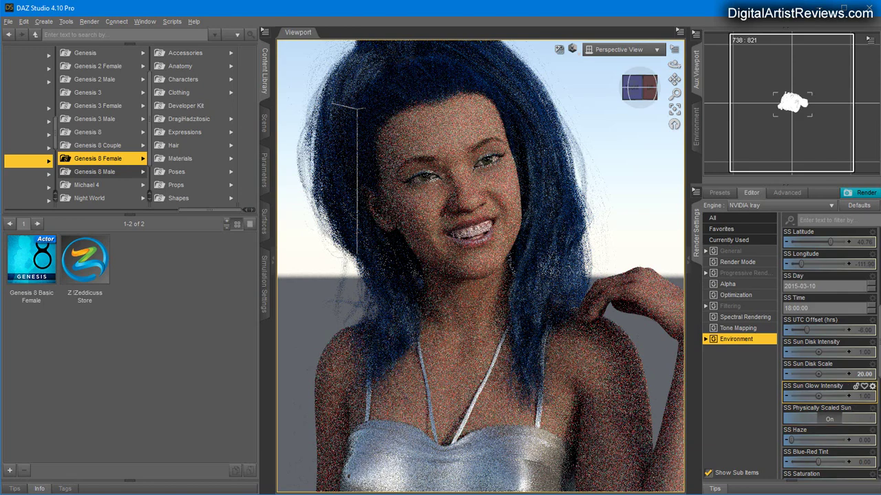
scroll(829, 413, down, 3)
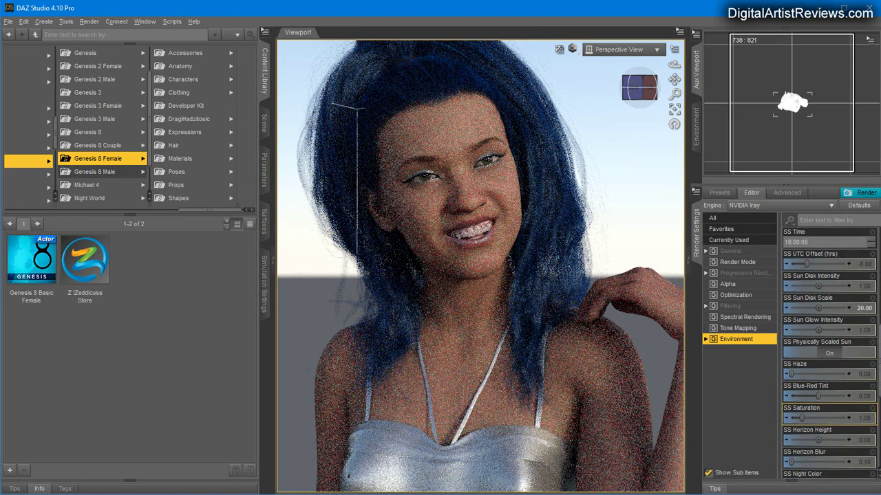
click(863, 462)
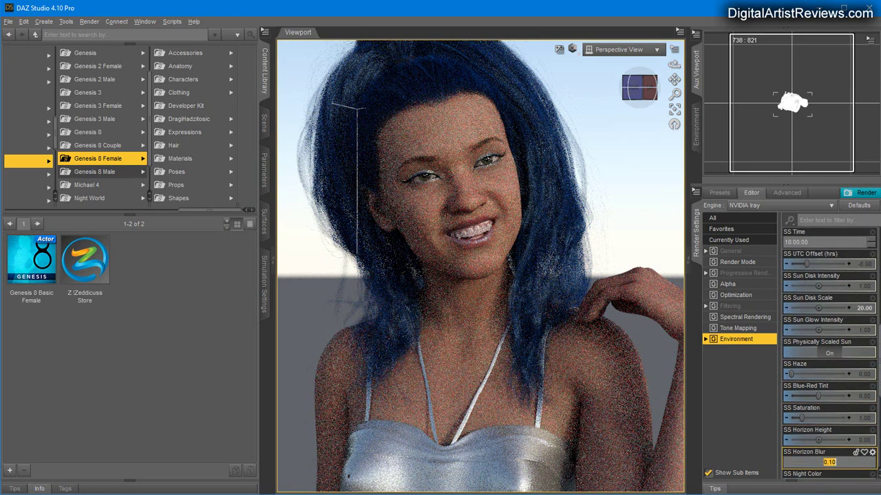
text(3)
key(Return)
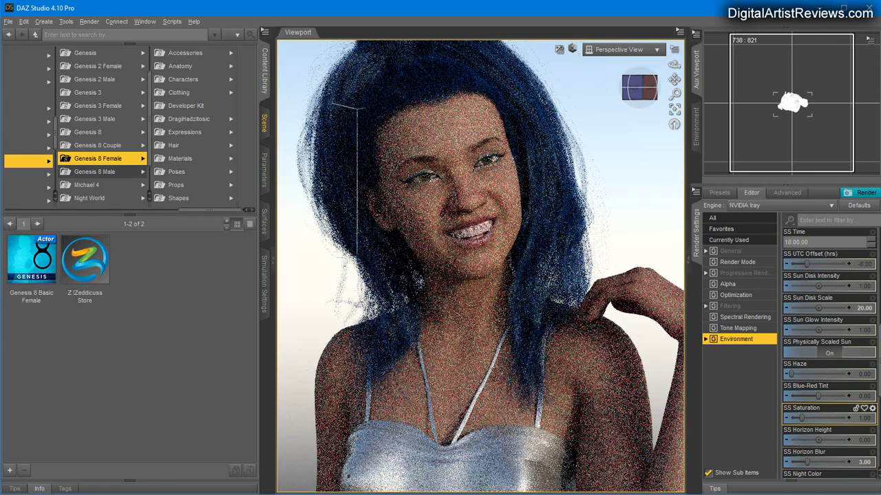
Show the list of scene nodes and cancel the running render of Sina's portrait
click(264, 122)
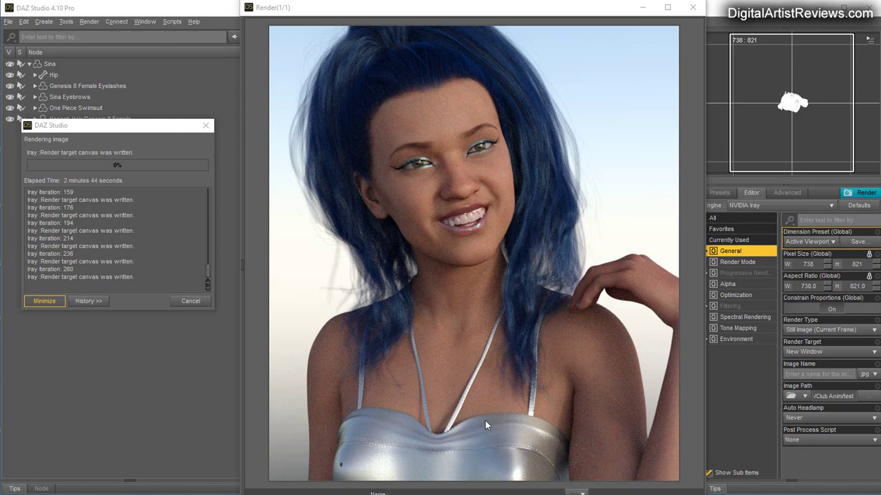
click(190, 302)
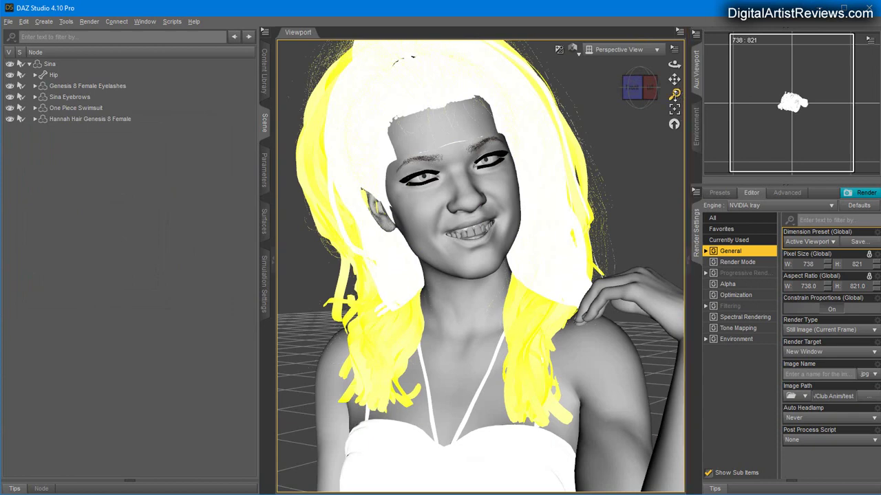
Reframe the camera to show Sina's full figure from behind in the Iray preview
drag(674, 95, 674, 158)
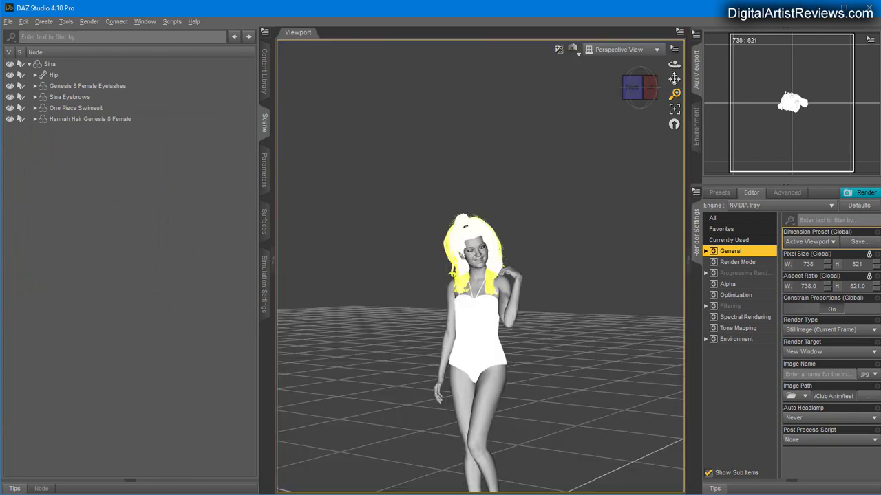
mouse_move(674, 79)
mouse_down()
mouse_move(705, 10)
mouse_move(685, 65)
mouse_move(545, 65)
mouse_move(571, 66)
mouse_up()
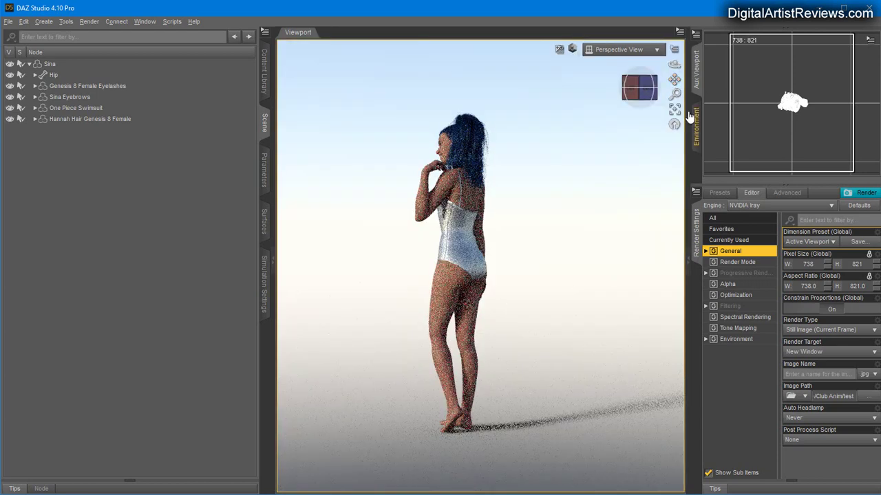
drag(674, 94, 675, 102)
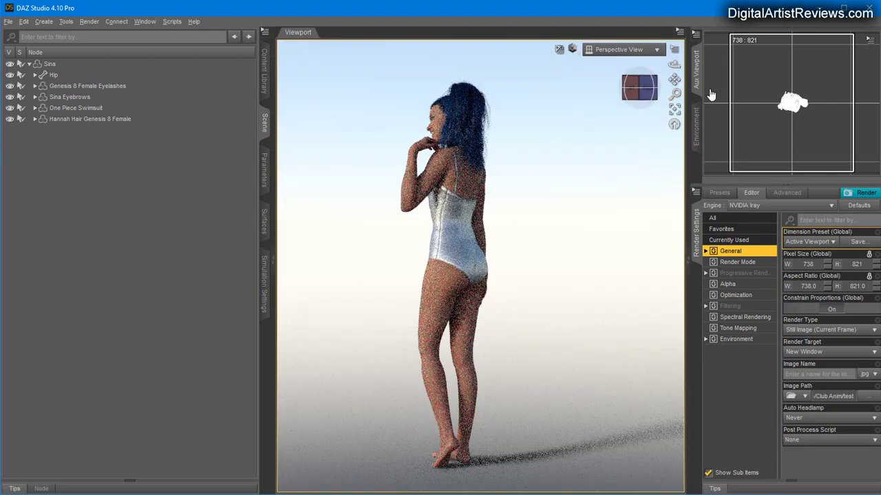
Render the full-body back view with Iray in a new window and enlarge and reposition that window to show the whole image
click(859, 193)
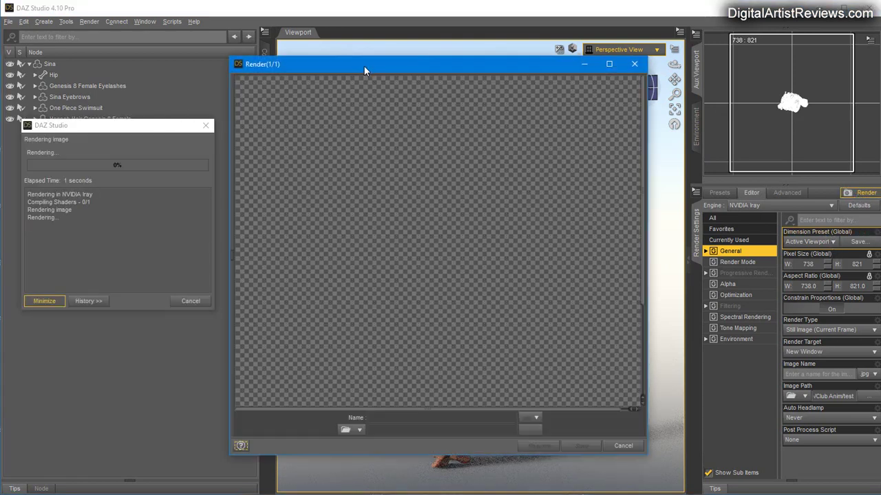
drag(363, 65, 335, 12)
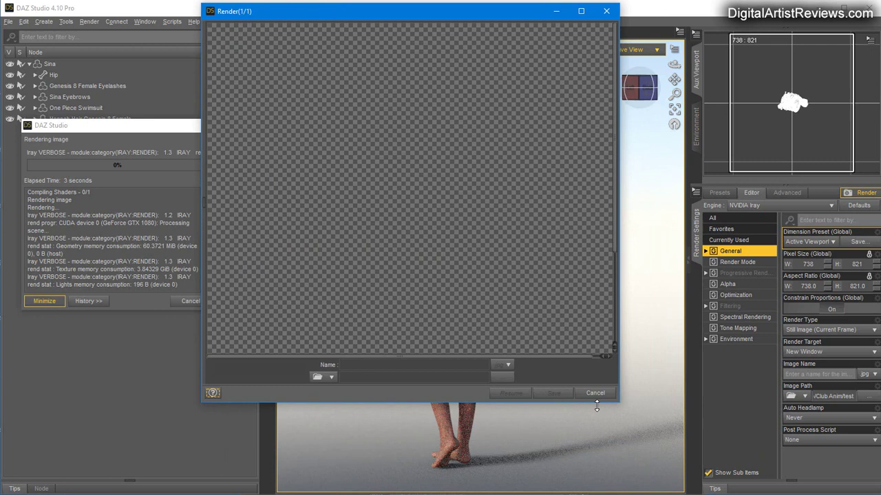
drag(620, 405, 662, 494)
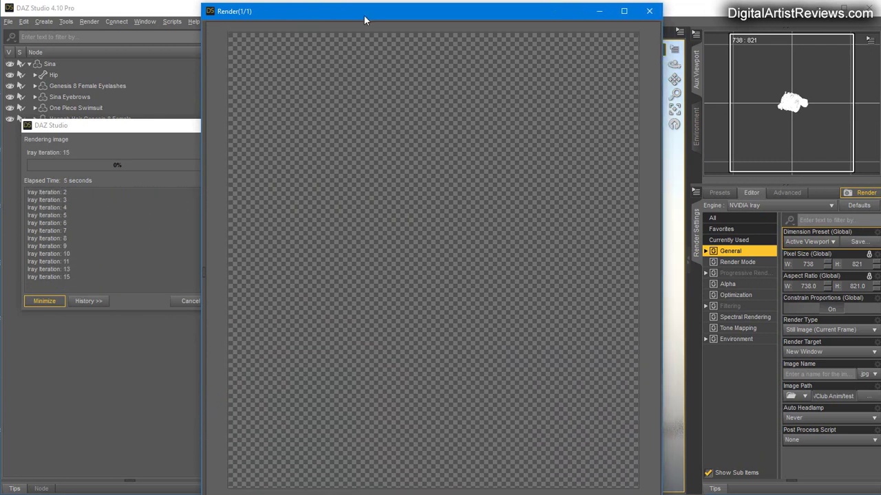
drag(363, 15, 406, 1)
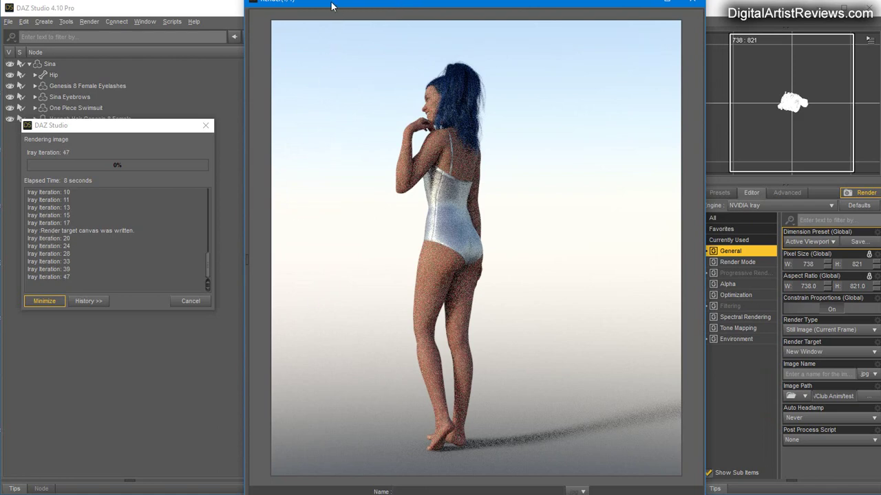
drag(331, 5, 321, 0)
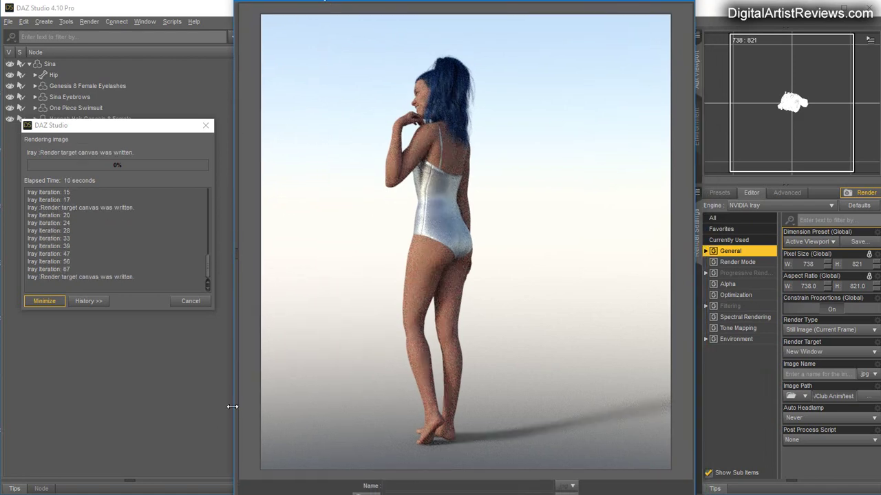